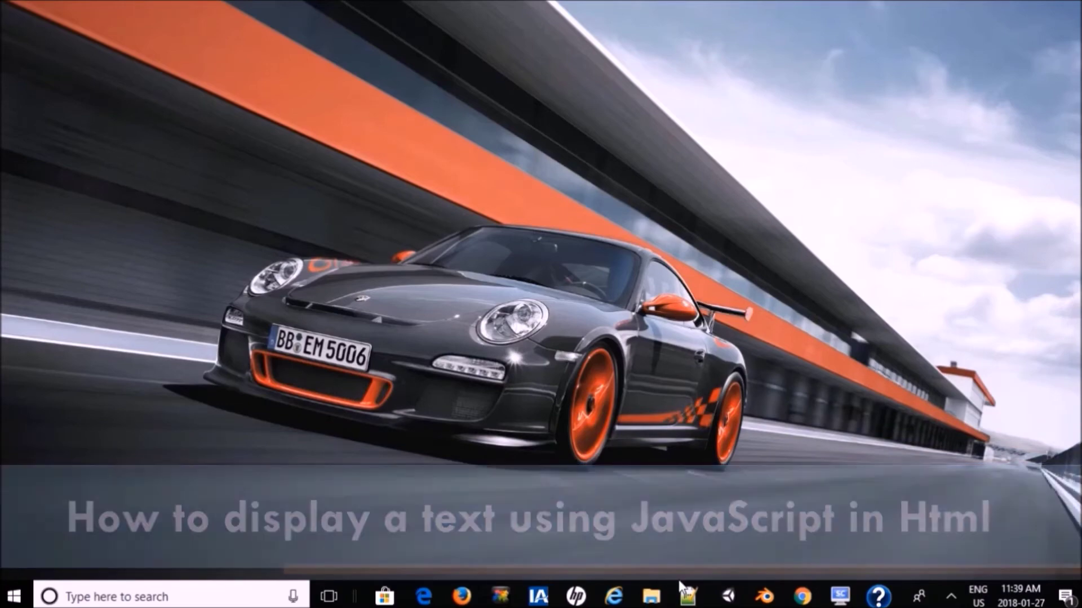
# Step: Launch Notepad++ from the Windows taskbar for a new empty document
pyautogui.click(688, 596)
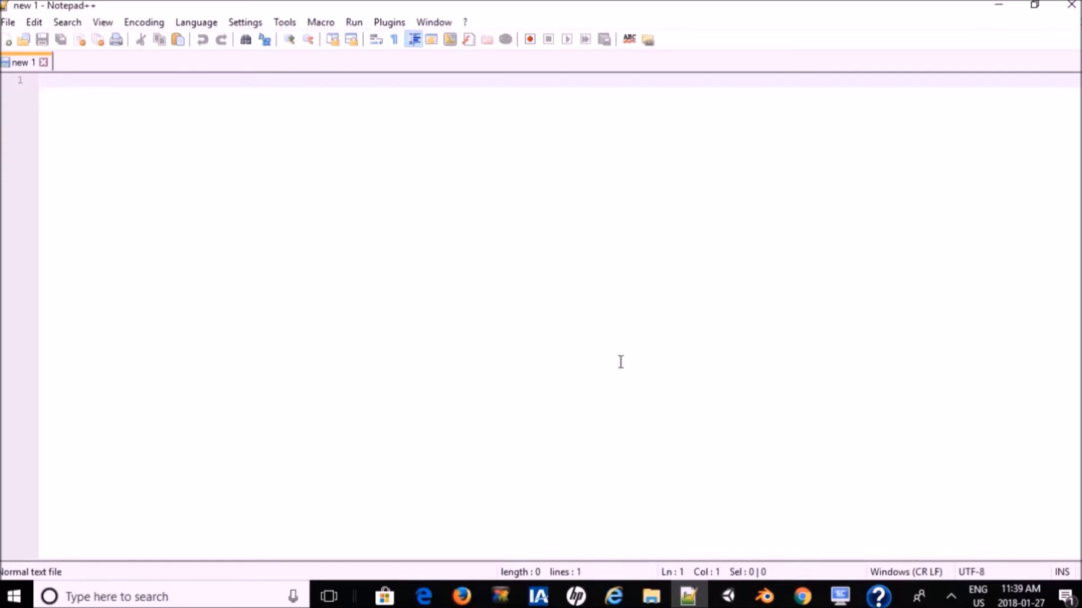
pyautogui.write('<')
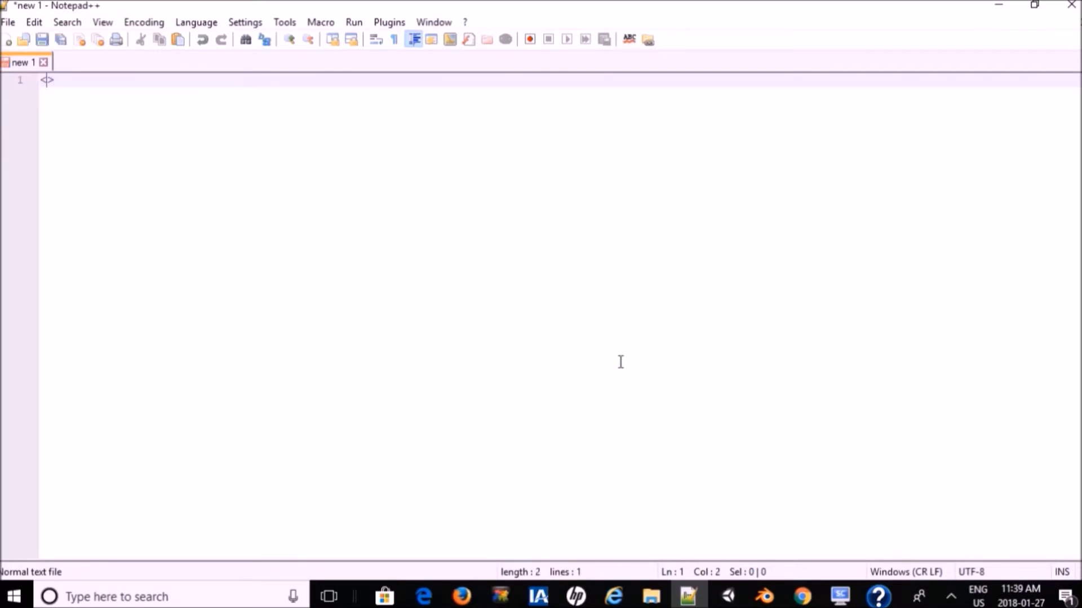
pyautogui.write('html>')
# Step: Write the <html></html> tags with <body></body> nested on lines 4 and 10
pyautogui.press('End')
pyautogui.press('Return')
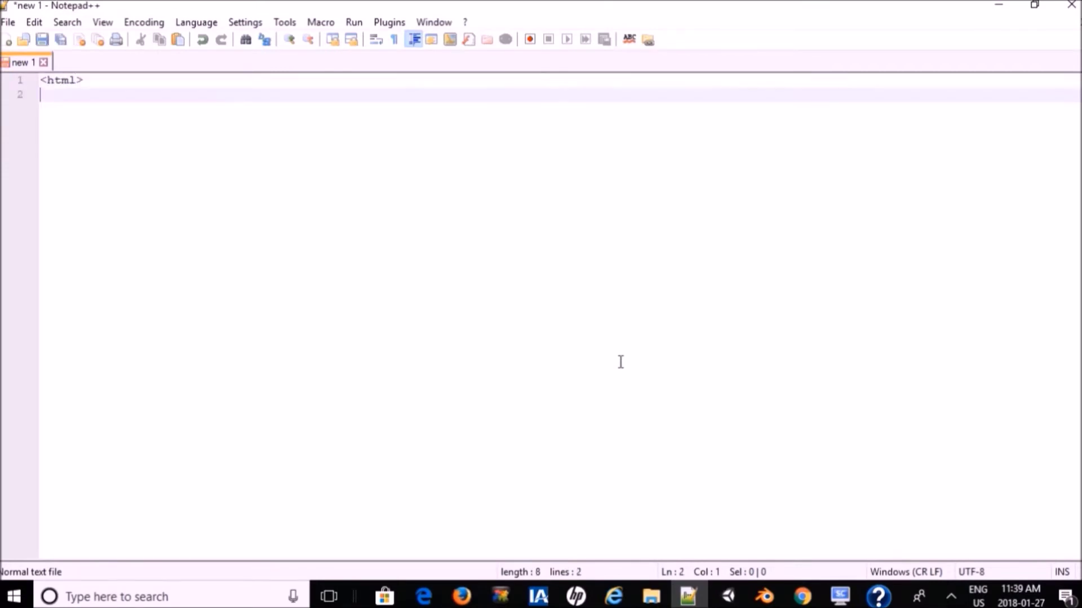
pyautogui.press('Return')
pyautogui.press('Return')
pyautogui.press('Return')
pyautogui.press('Return')
pyautogui.press('Return')
pyautogui.press('Return')
pyautogui.press('Return')
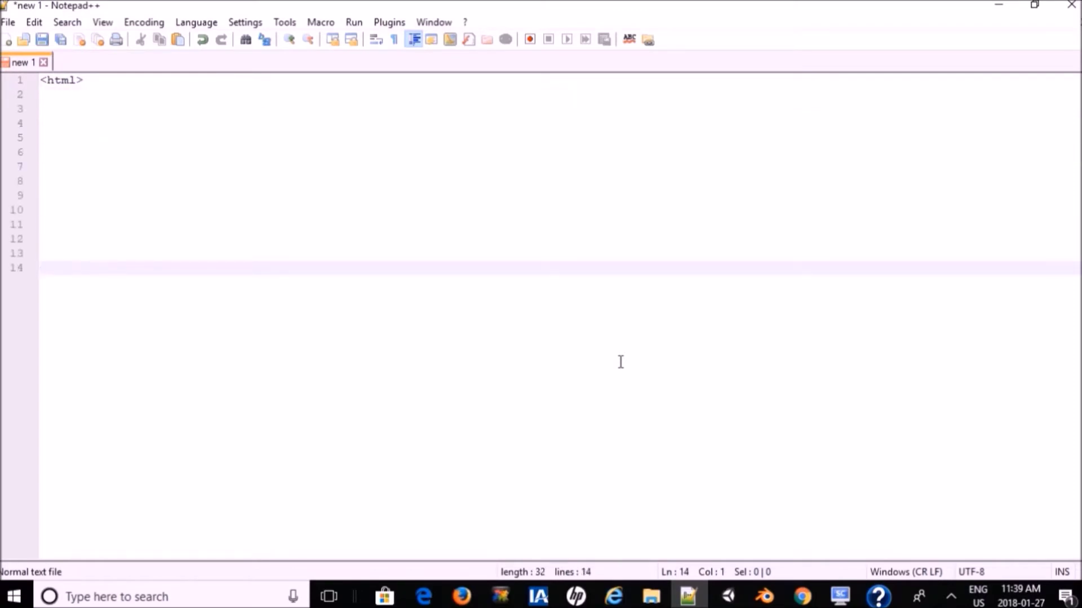
pyautogui.write('</html>')
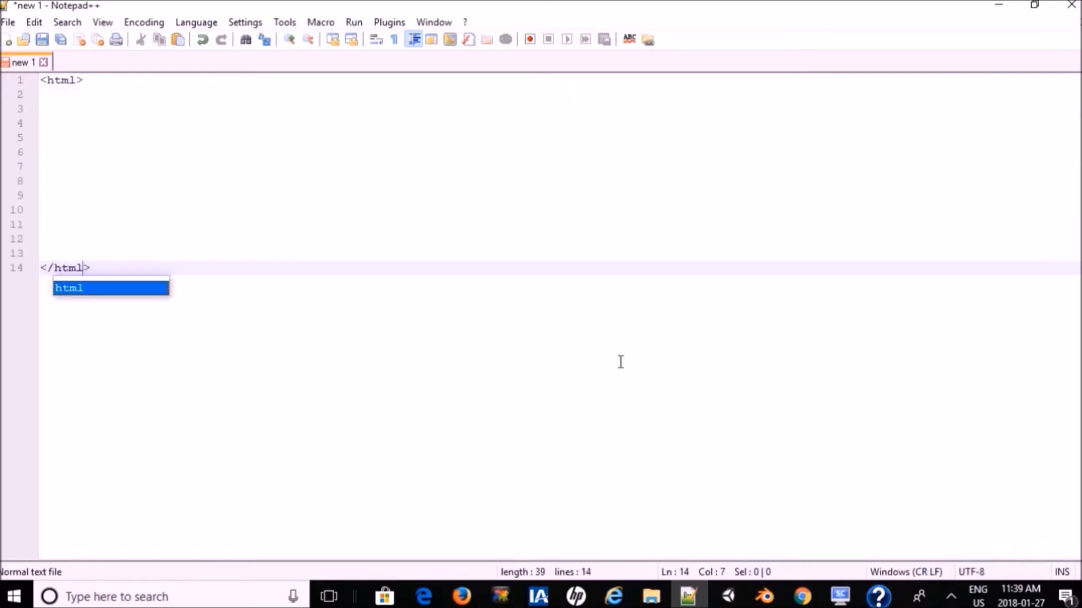
pyautogui.click(149, 120)
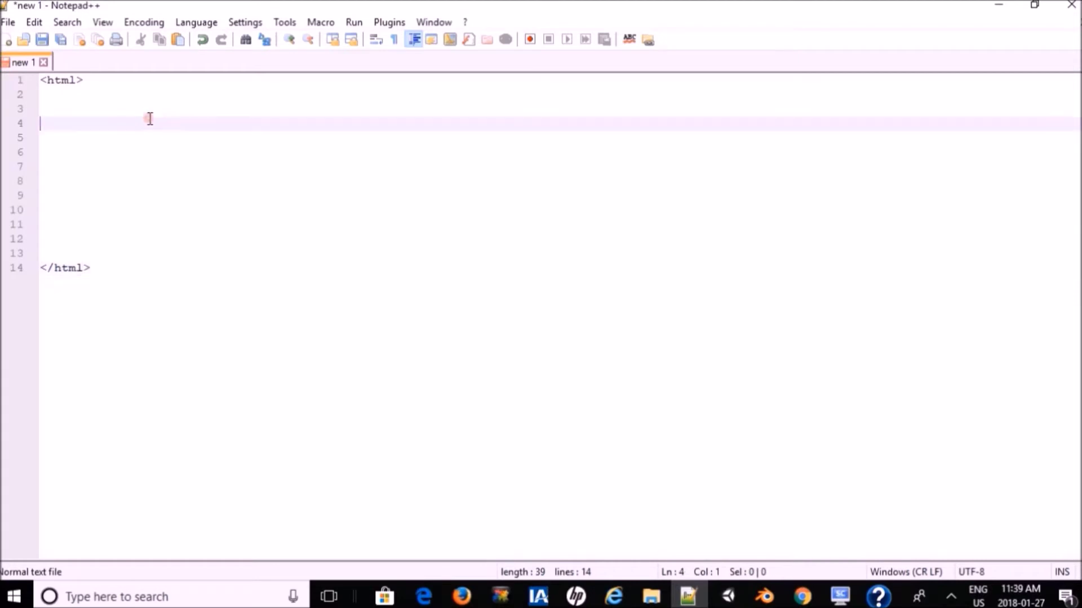
pyautogui.write('<')
pyautogui.write('body>')
pyautogui.click(114, 205)
pyautogui.write('<')
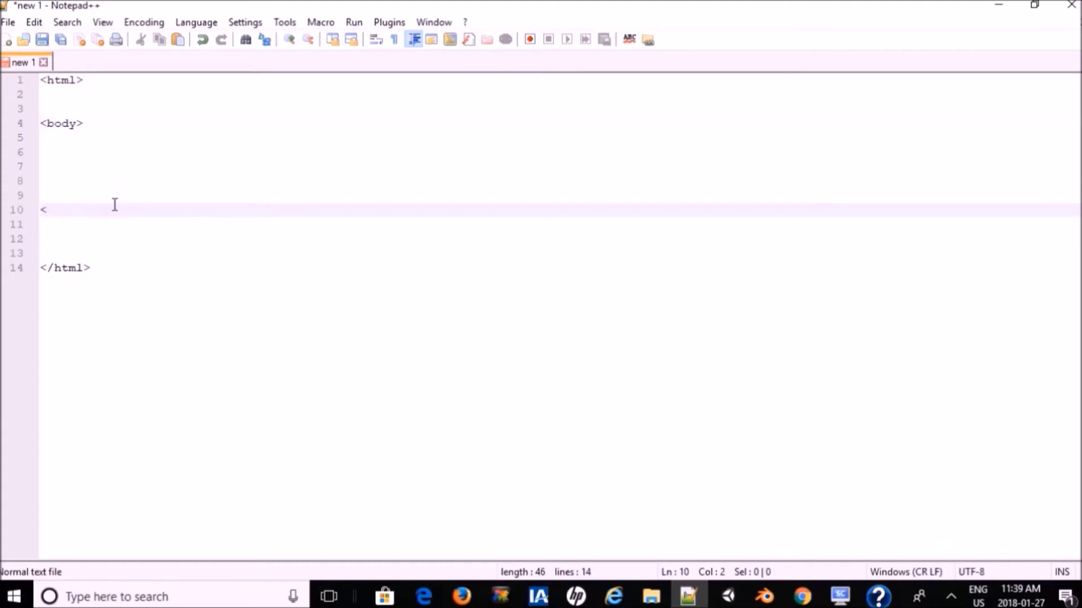
pyautogui.write('/b')
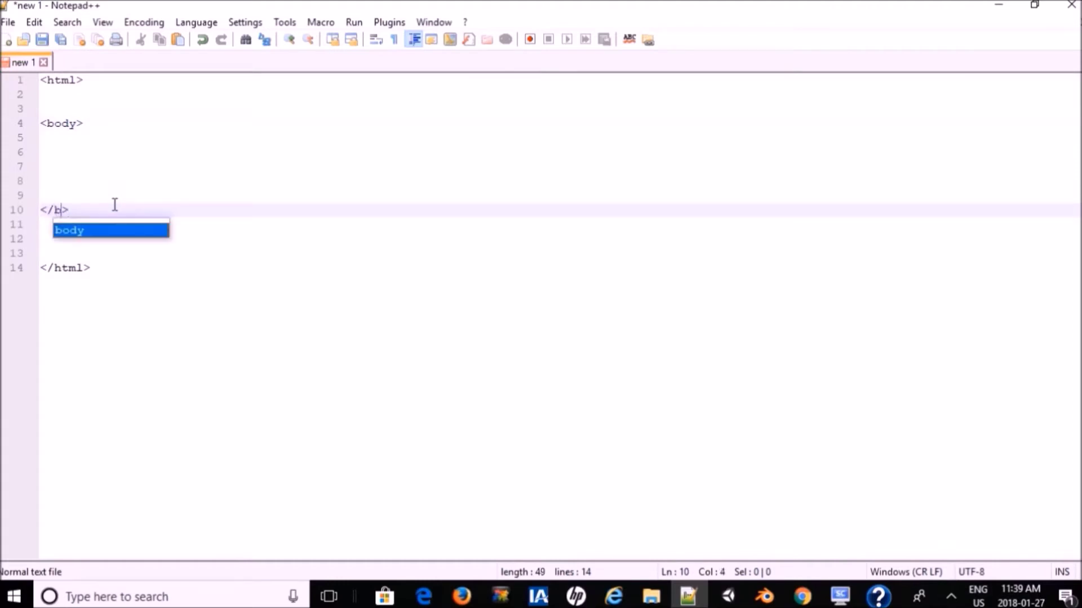
pyautogui.write('ody')
pyautogui.click(75, 143)
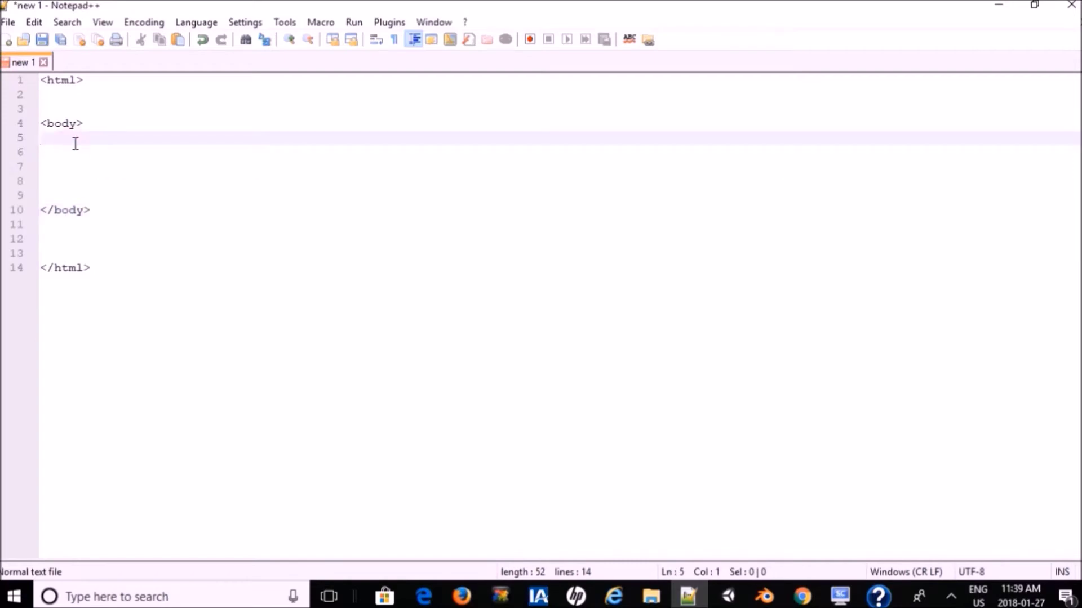
# Step: Save the document as text.html in the Documents library
pyautogui.click(44, 43)
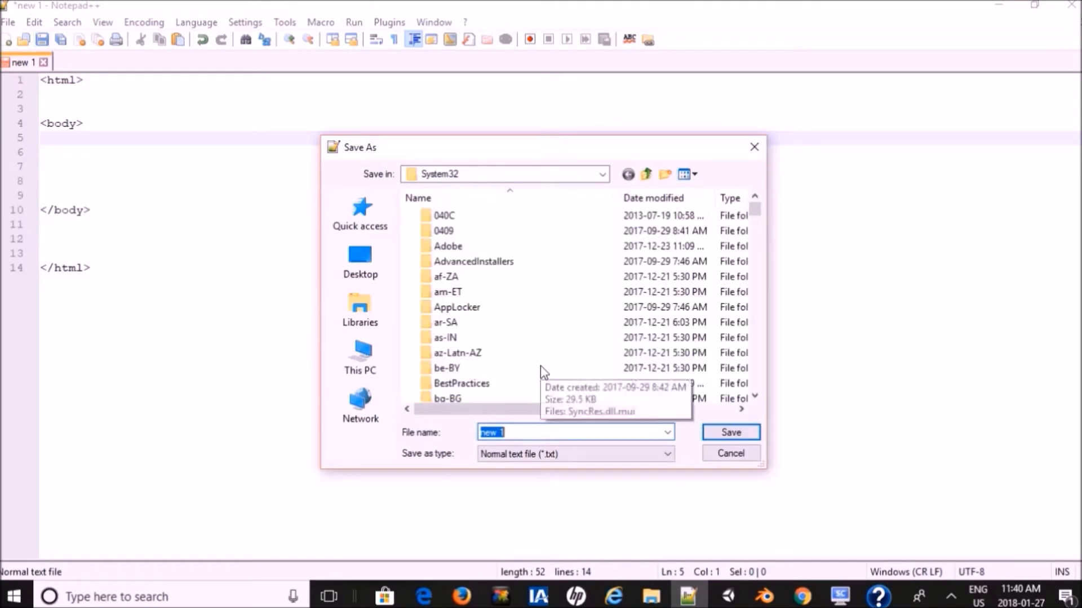
pyautogui.write('t')
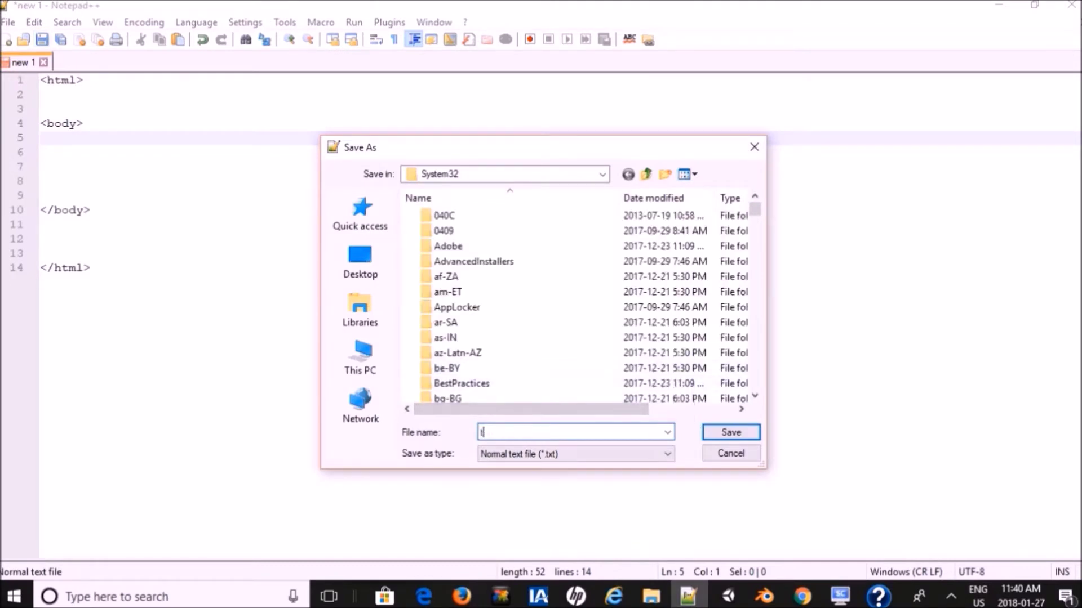
pyautogui.write('ext.ht')
pyautogui.write('ml')
pyautogui.click(366, 309)
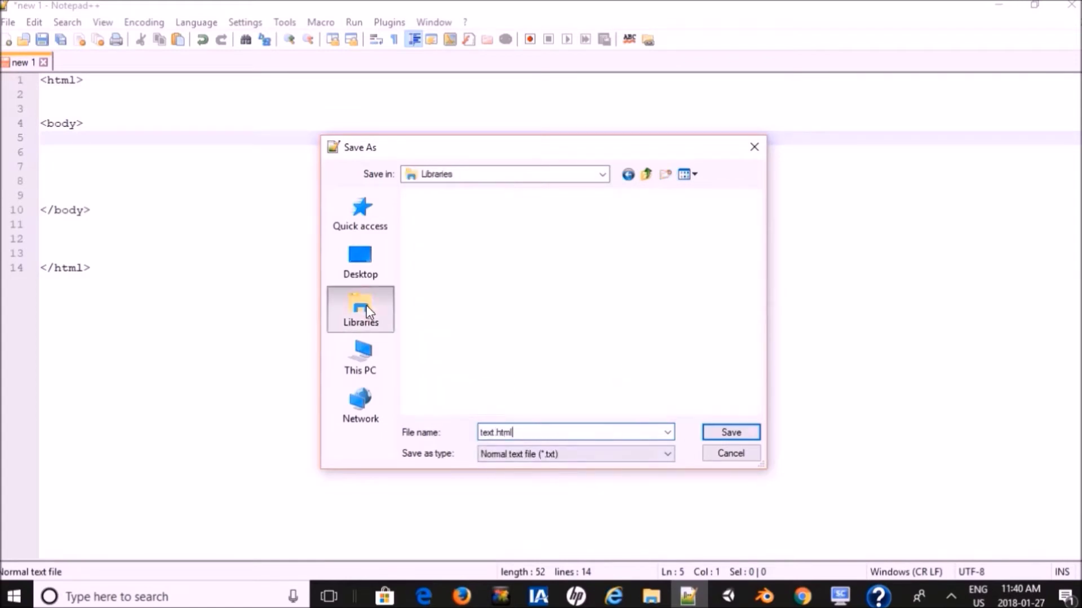
pyautogui.click(648, 226)
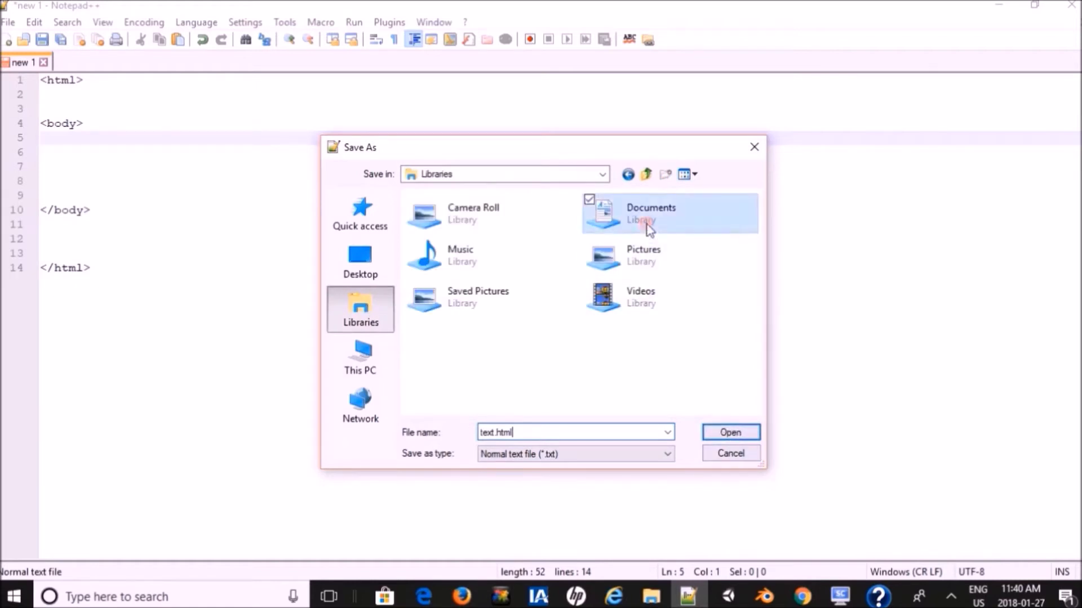
pyautogui.doubleClick(648, 227)
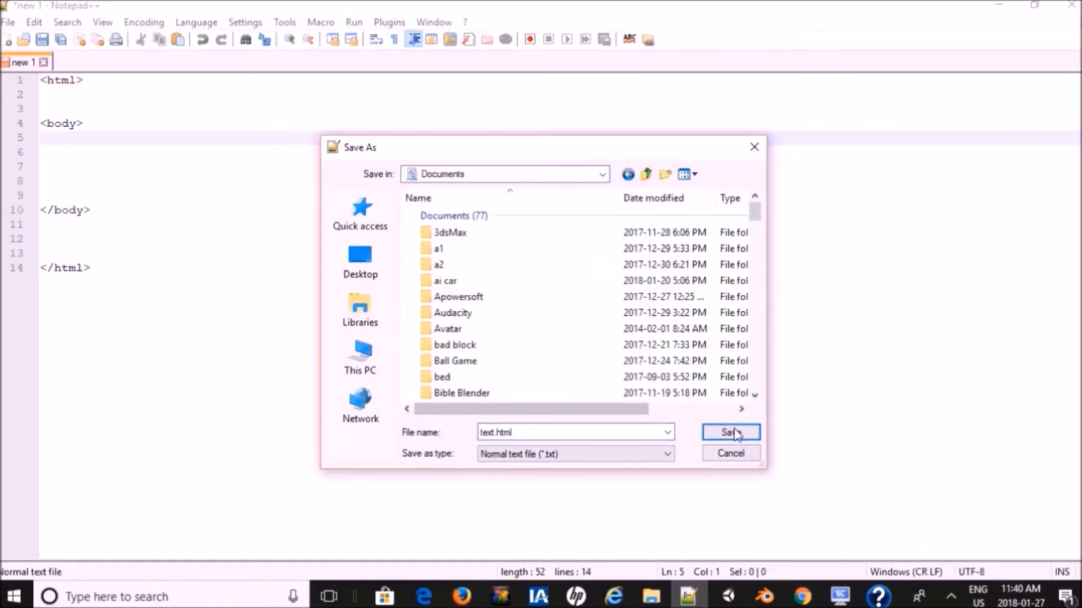
pyautogui.click(730, 434)
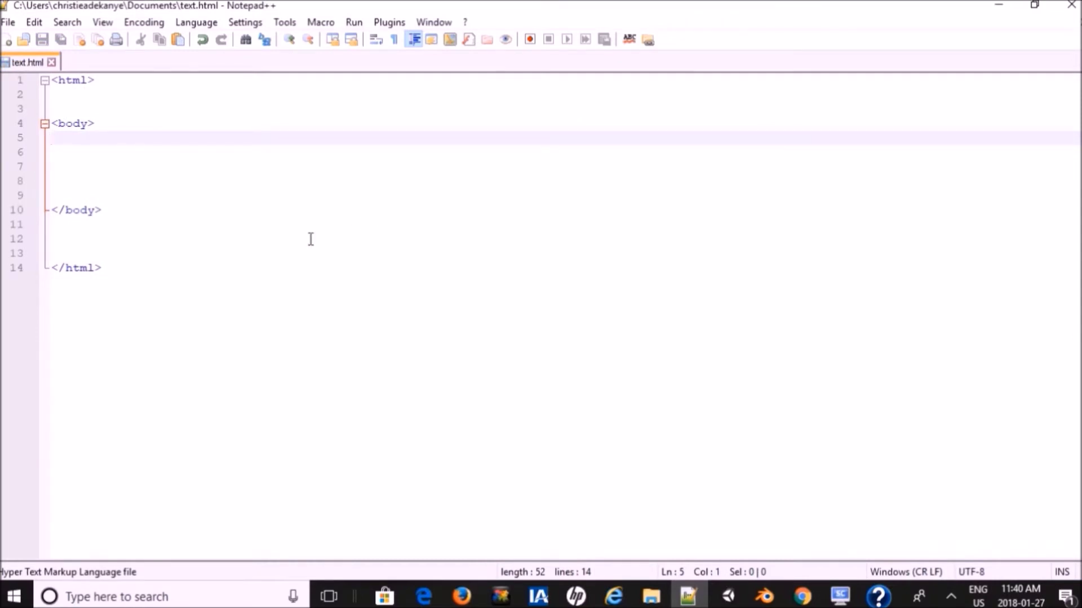
pyautogui.click(83, 165)
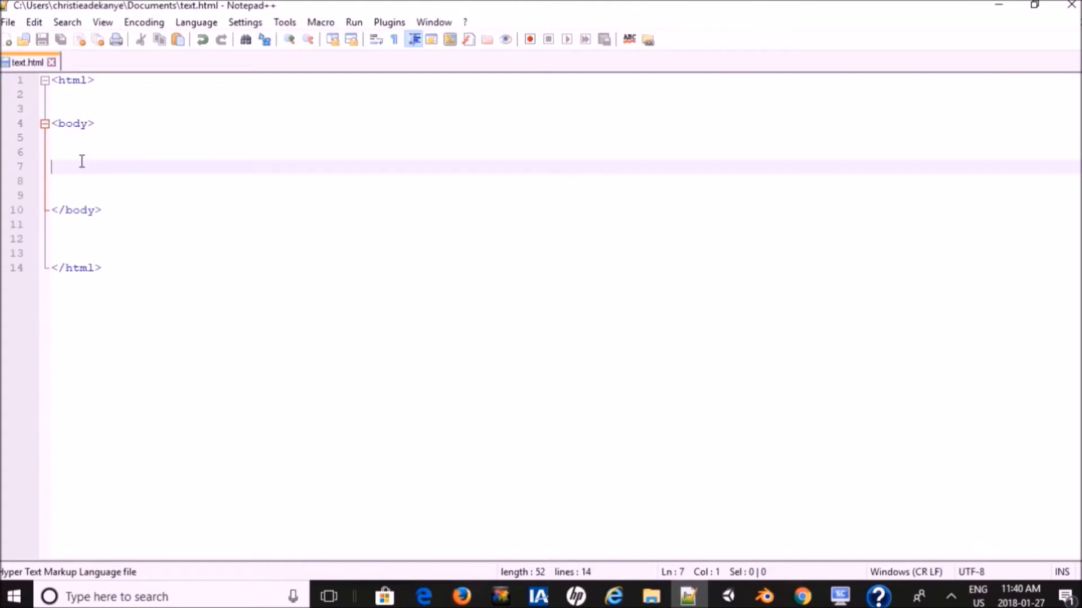
pyautogui.write('<>')
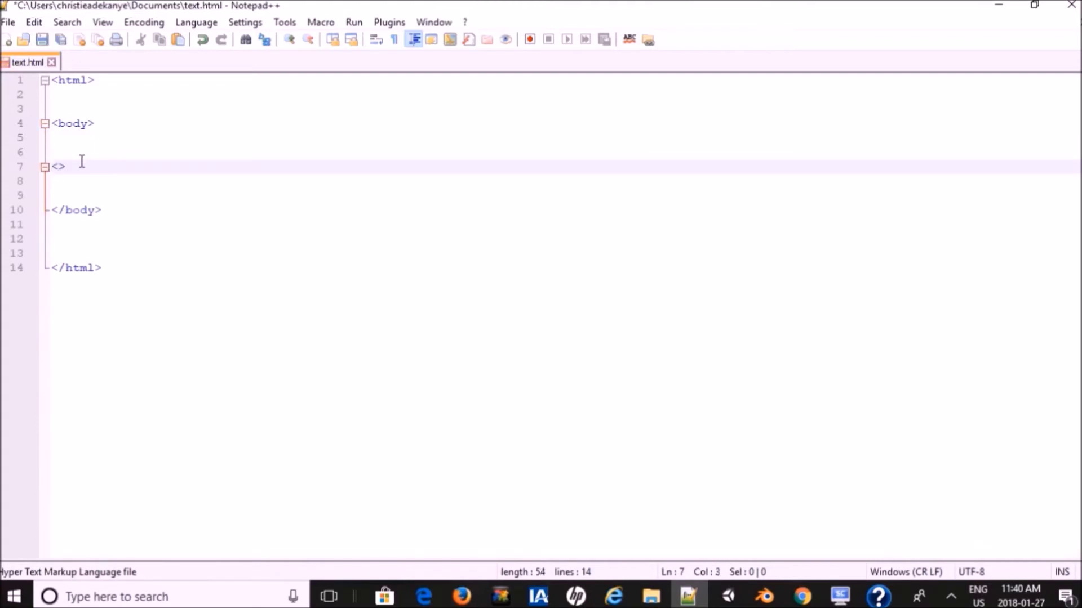
pyautogui.write('p')
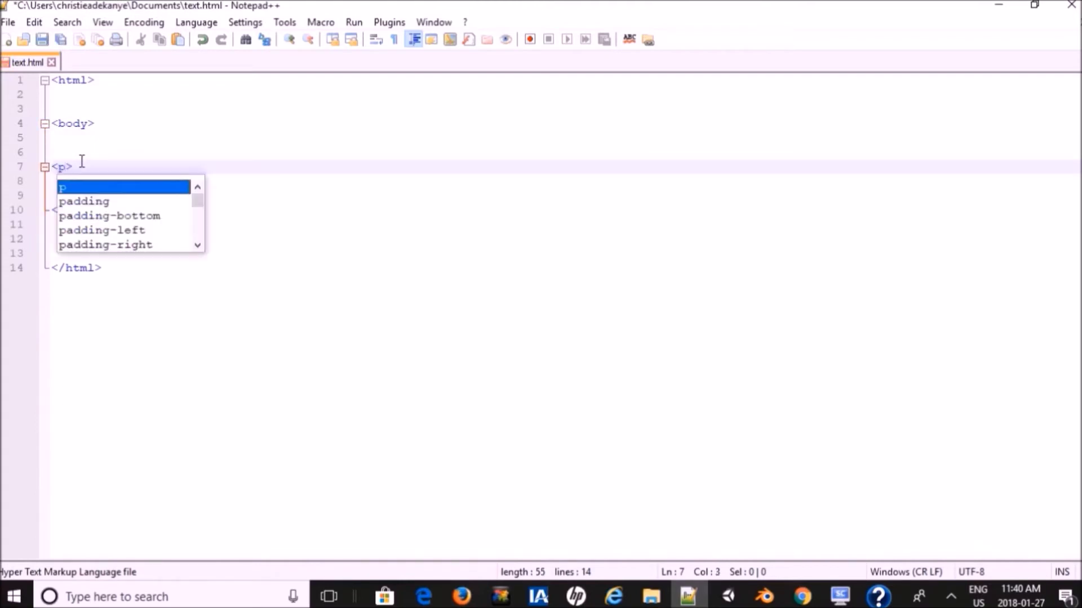
pyautogui.write(' id')
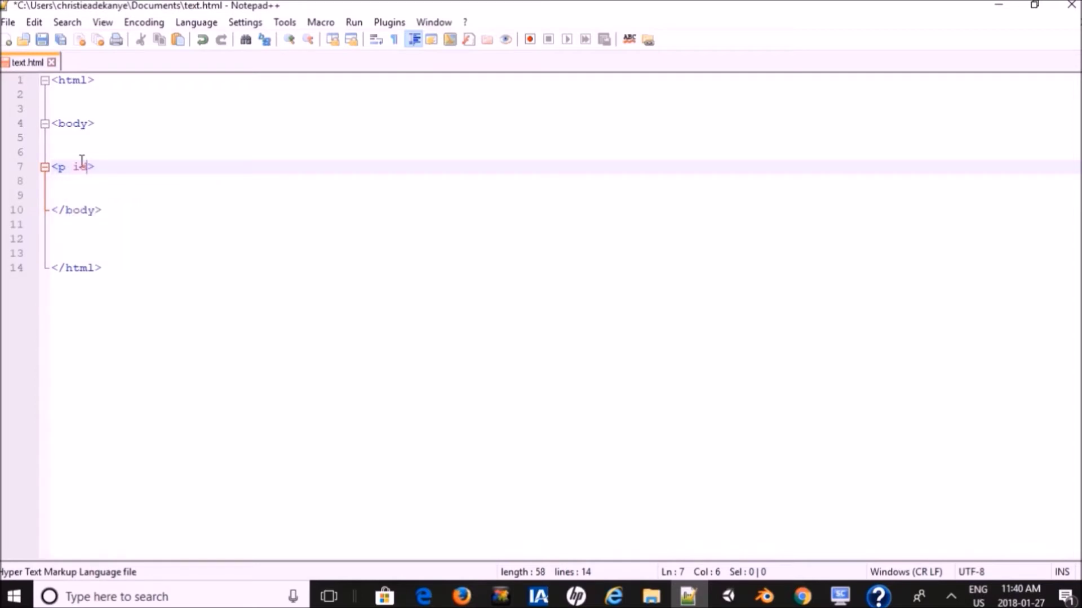
pyautogui.write('="')
pyautogui.write('t')
# Step: Insert <p id="t"> </p> inside the body, with a new line below it
pyautogui.press('Right')
pyautogui.press('Right')
pyautogui.write('<>')
pyautogui.press('Left')
pyautogui.write('/p')
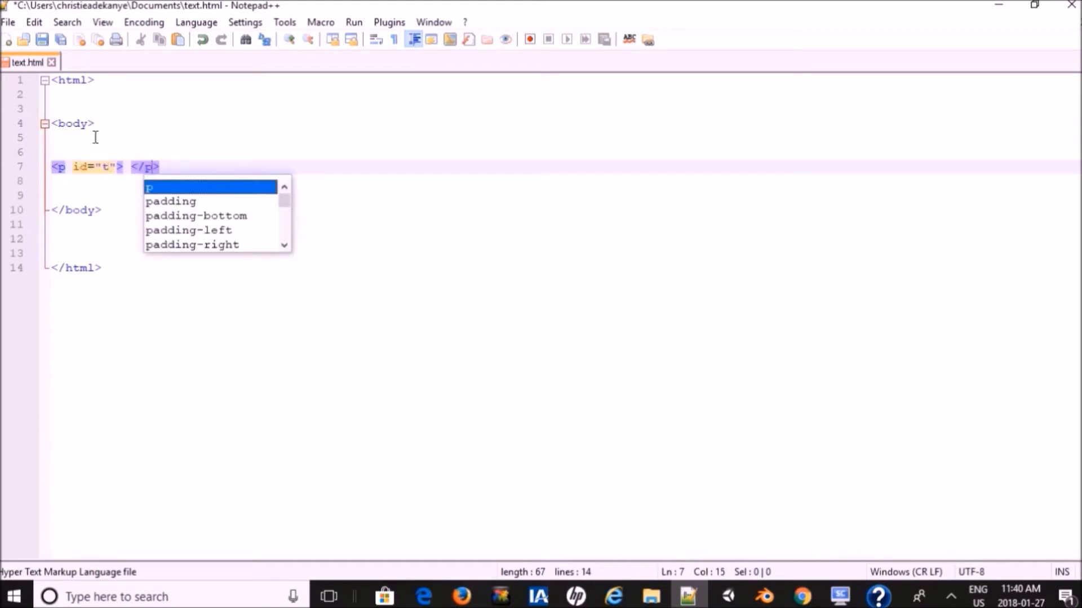
pyautogui.click(78, 185)
pyautogui.press('Return')
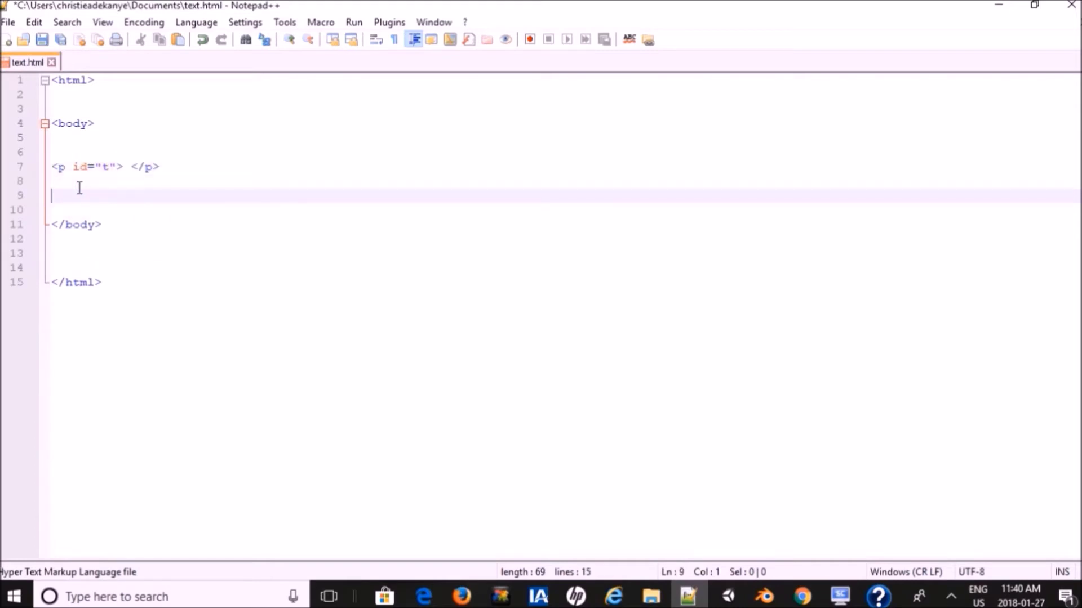
pyautogui.write('<>')
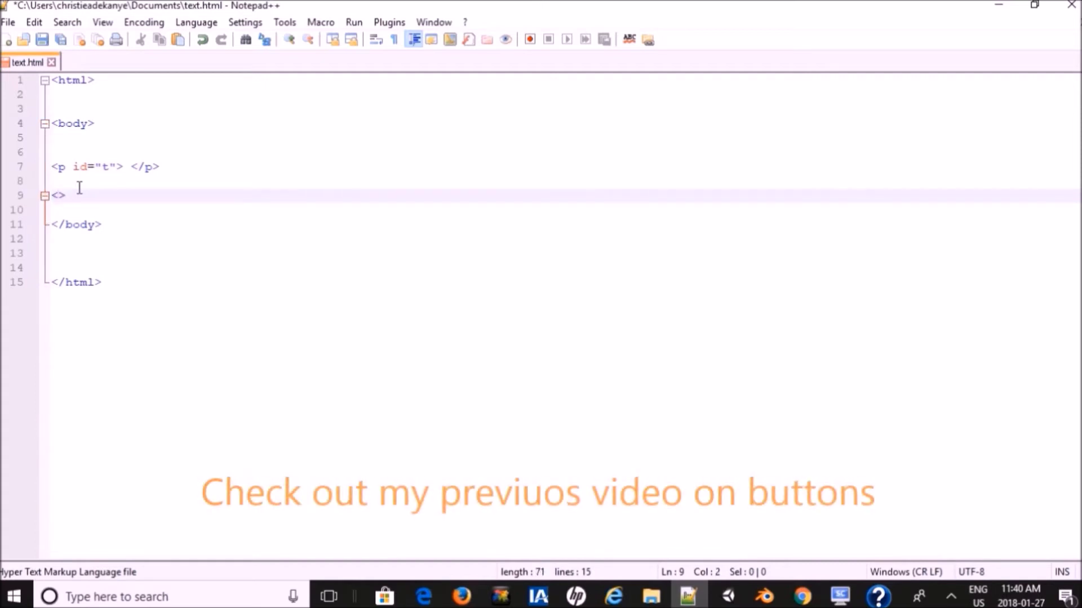
pyautogui.write('button ')
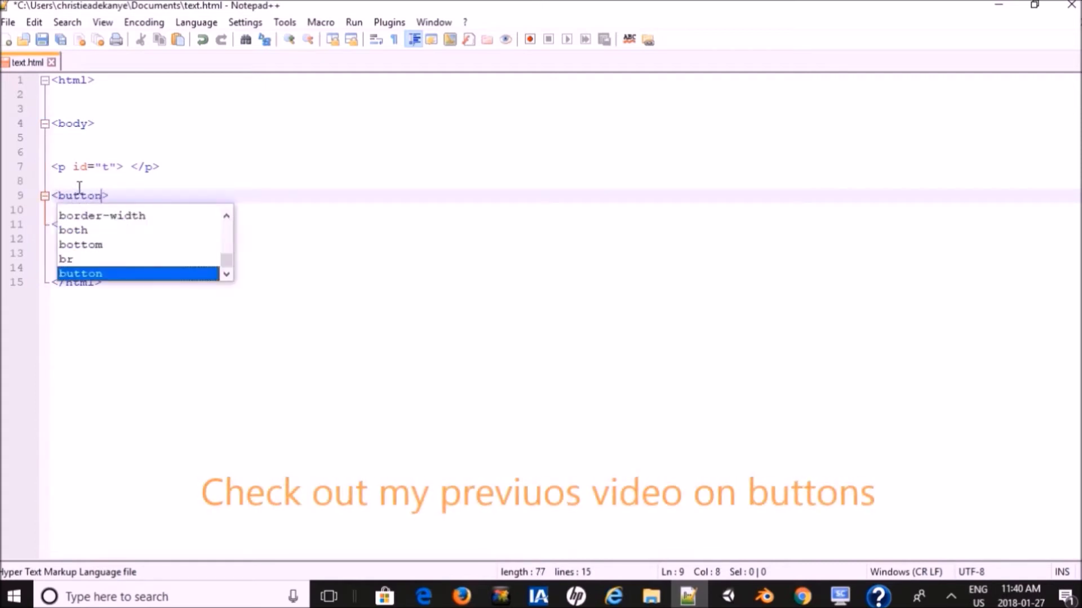
pyautogui.write('onclic')
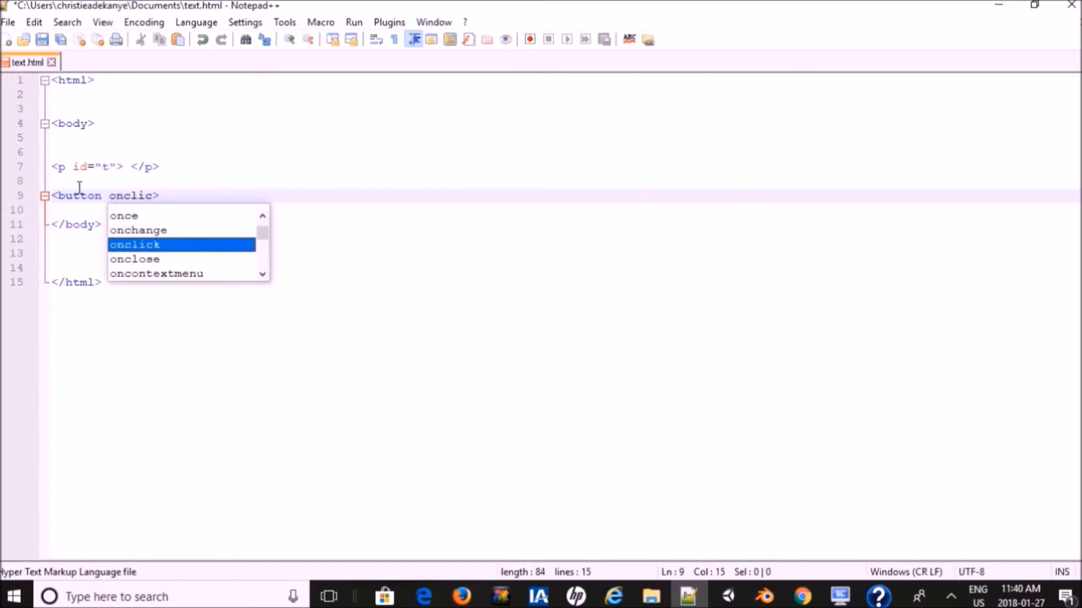
pyautogui.write('k')
pyautogui.write('=')
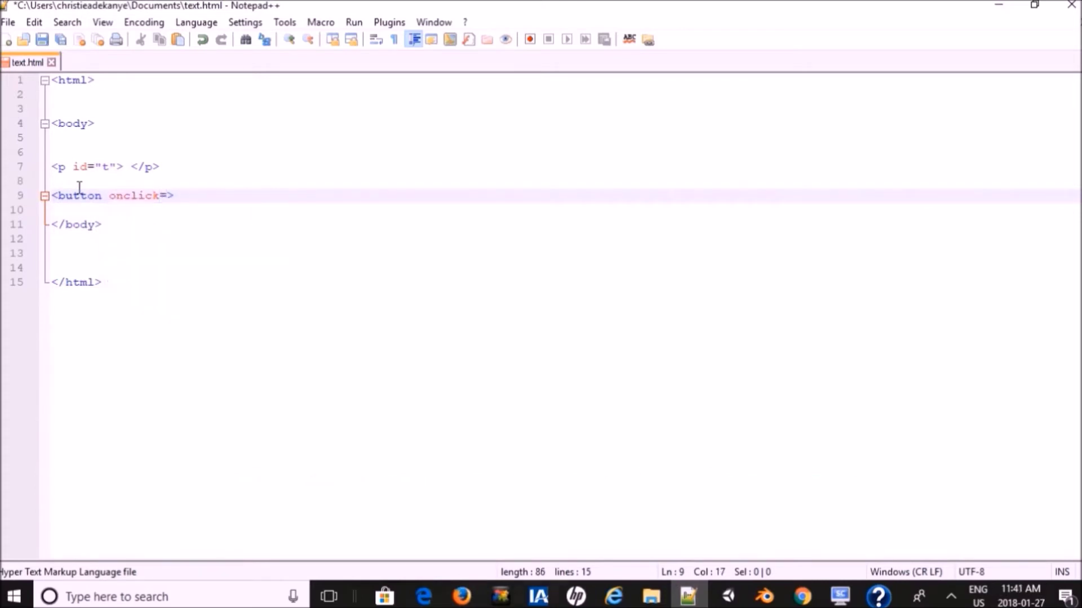
pyautogui.write('""')
# Step: Add <button onclick="text();"> Show Text </button> on line 9 below the paragraph
pyautogui.press('Left')
pyautogui.write('t')
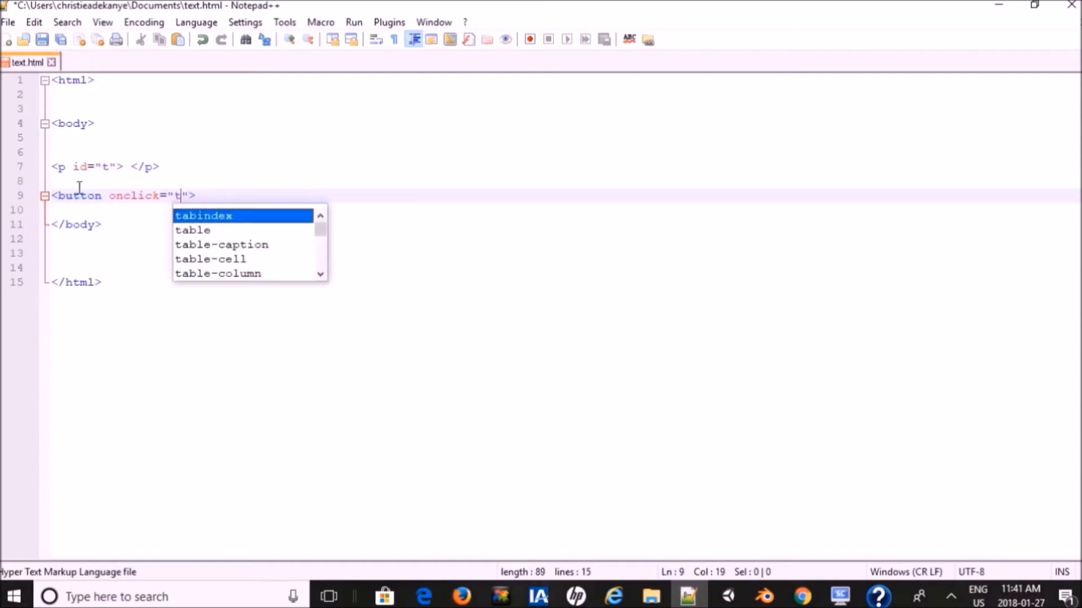
pyautogui.write('ext')
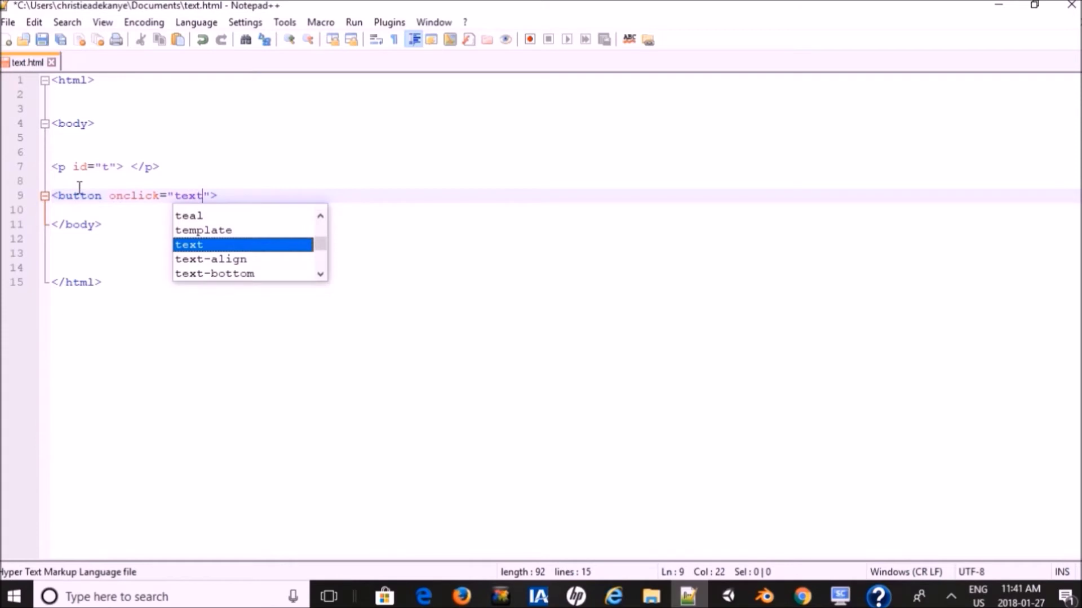
pyautogui.press('Escape')
pyautogui.write('()')
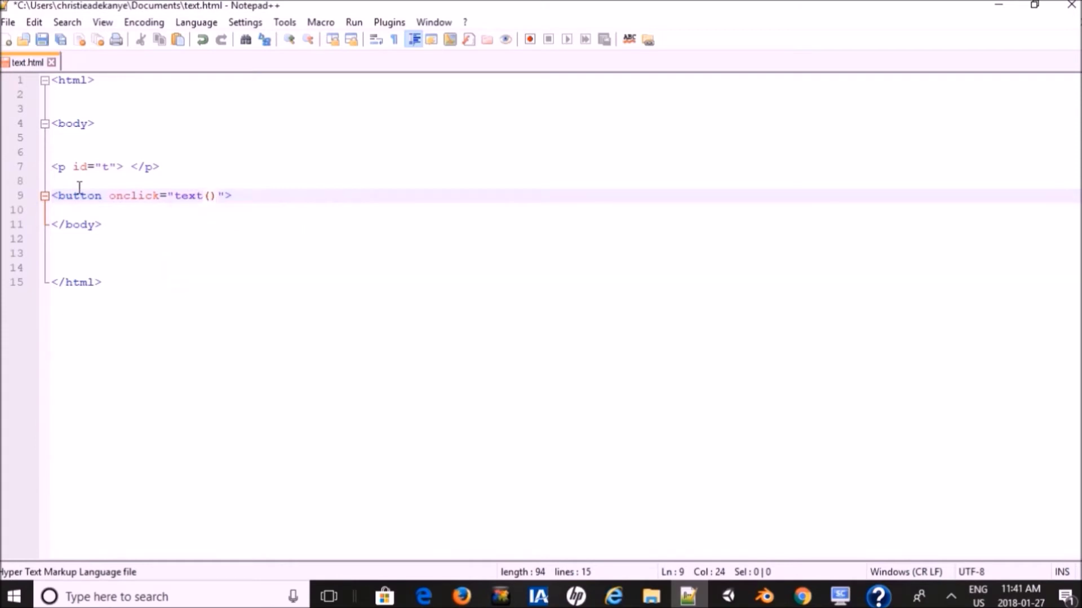
pyautogui.write(';')
pyautogui.click(250, 196)
pyautogui.write('Show ')
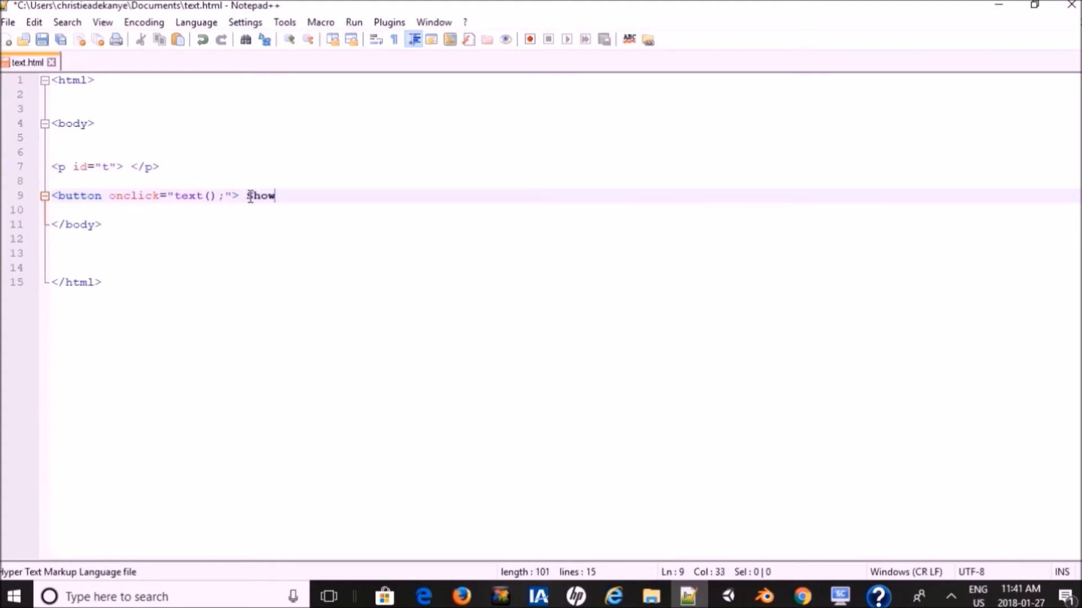
pyautogui.write('Text')
pyautogui.write(' </bu')
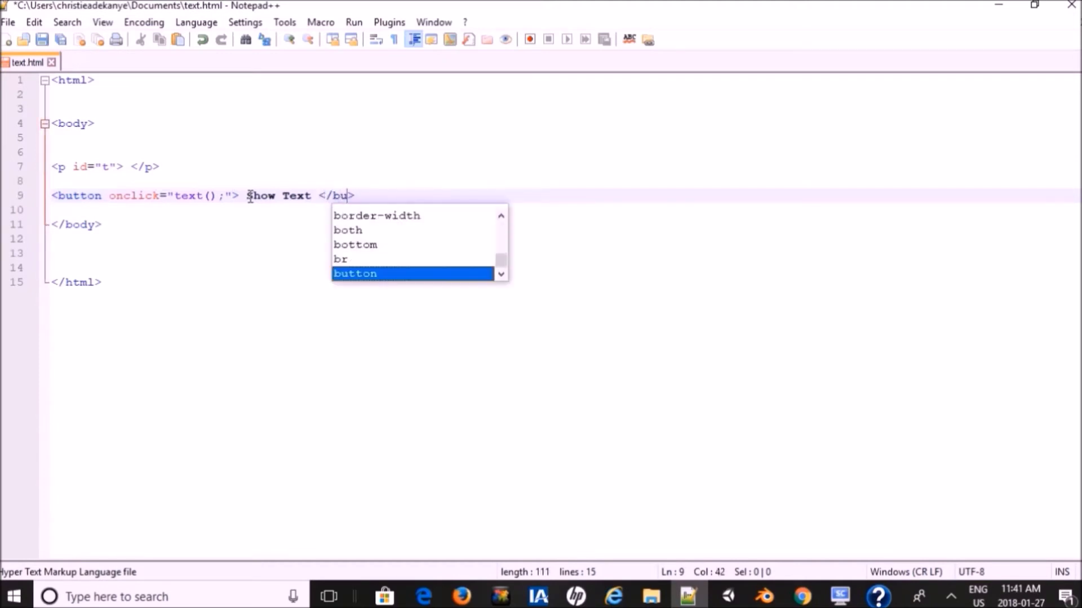
pyautogui.write('tton')
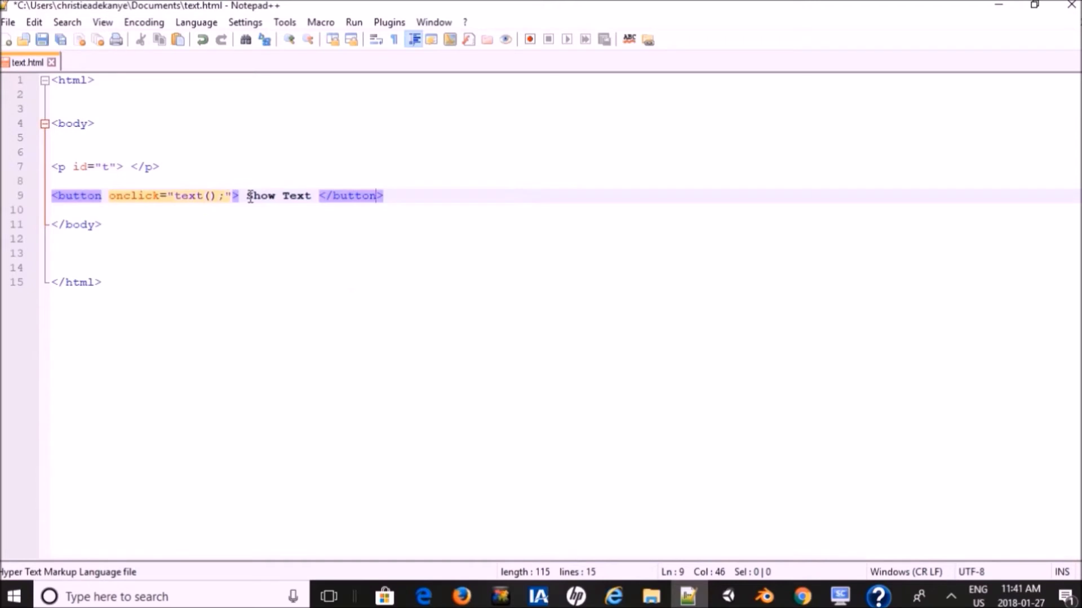
pyautogui.click(287, 215)
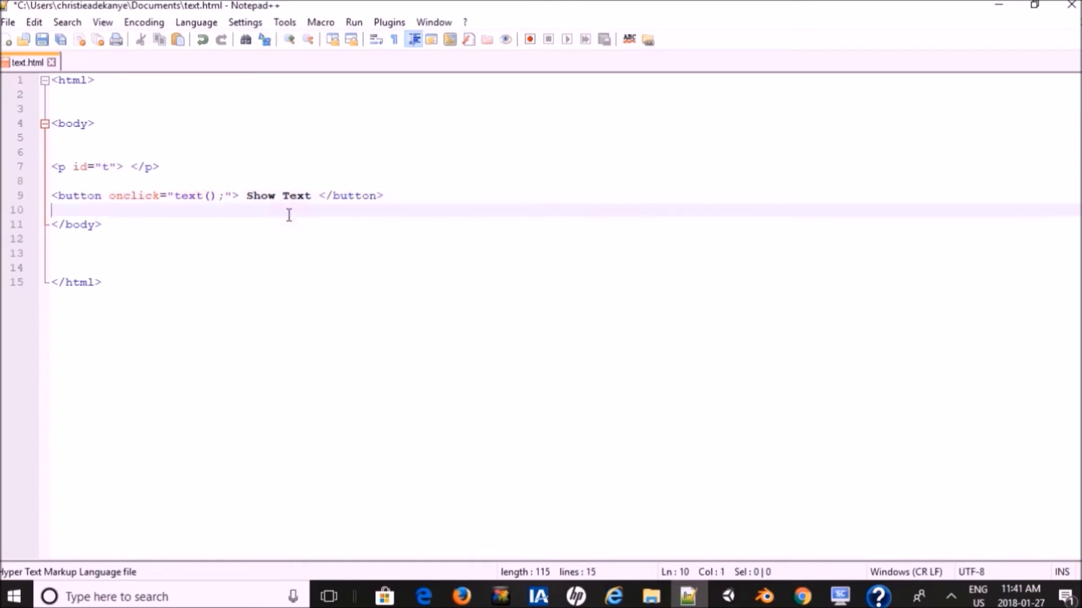
pyautogui.click(79, 108)
# Step: Insert <script> on line 3 and </script> on line 7, above the body
pyautogui.press('Return')
pyautogui.press('Return')
pyautogui.press('Return')
pyautogui.press('Return')
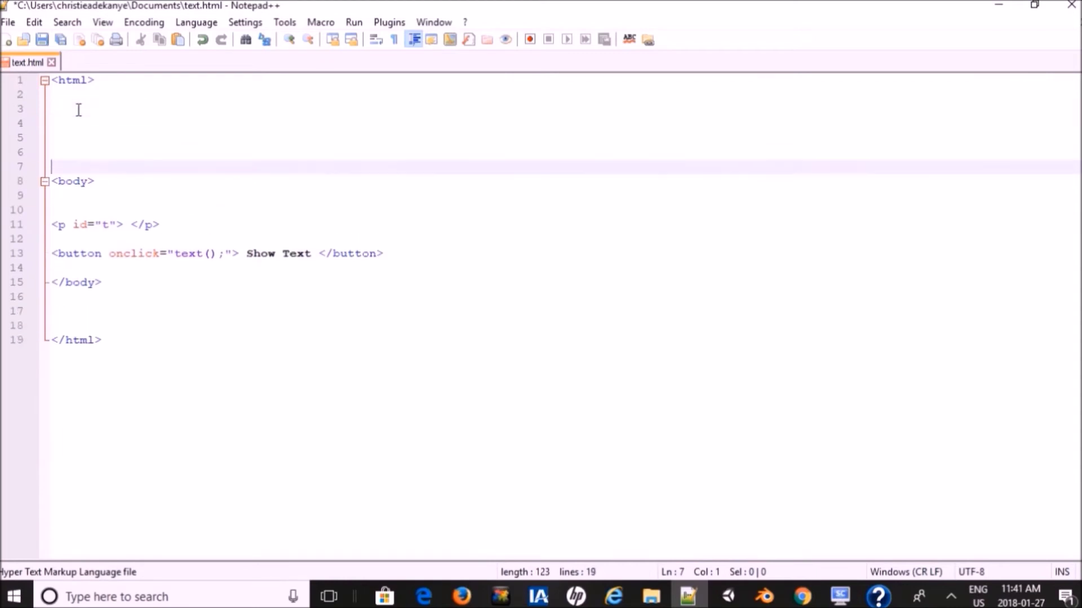
pyautogui.press('Return')
pyautogui.click(71, 114)
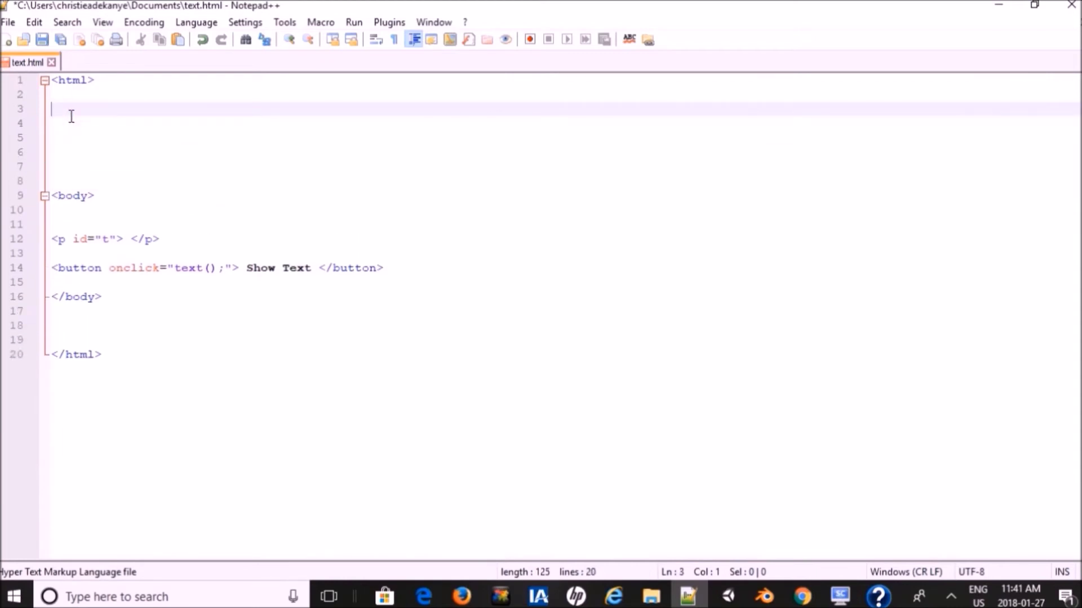
pyautogui.write('<>')
pyautogui.write('script>')
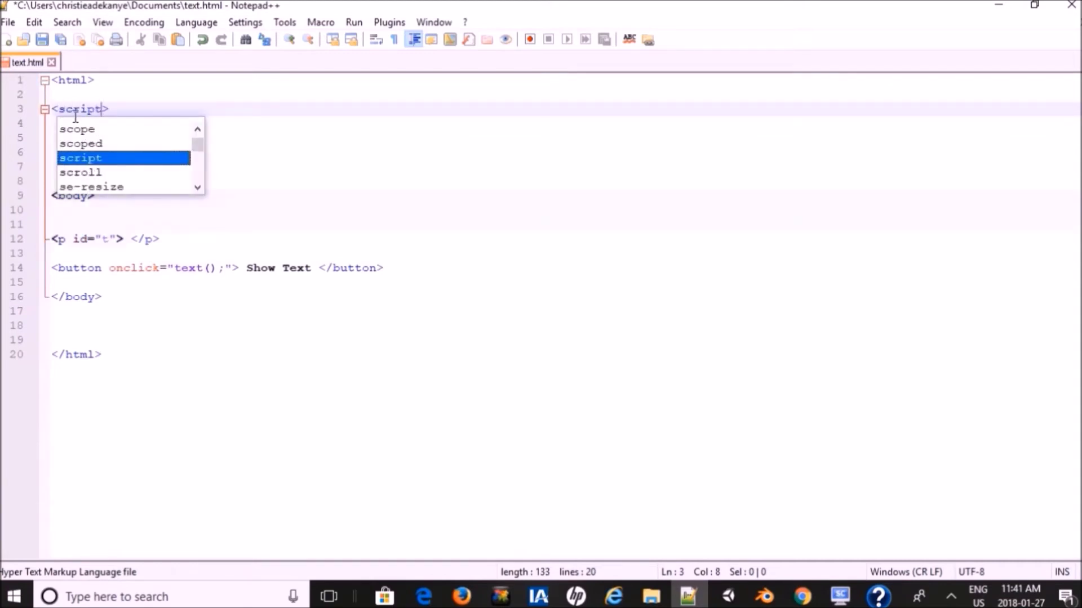
pyautogui.click(328, 211)
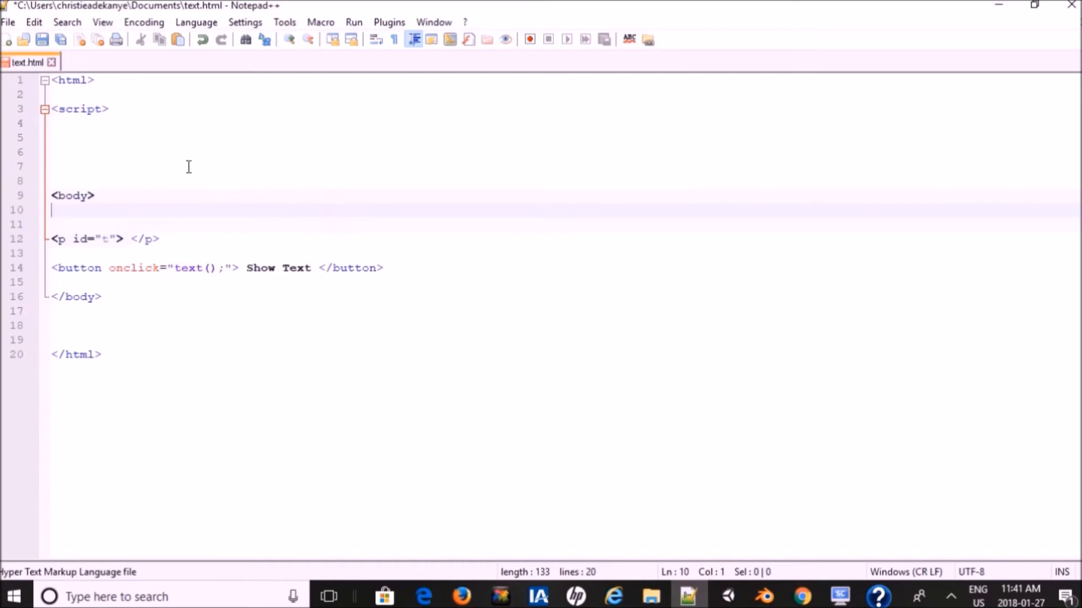
pyautogui.click(96, 165)
pyautogui.write('<>')
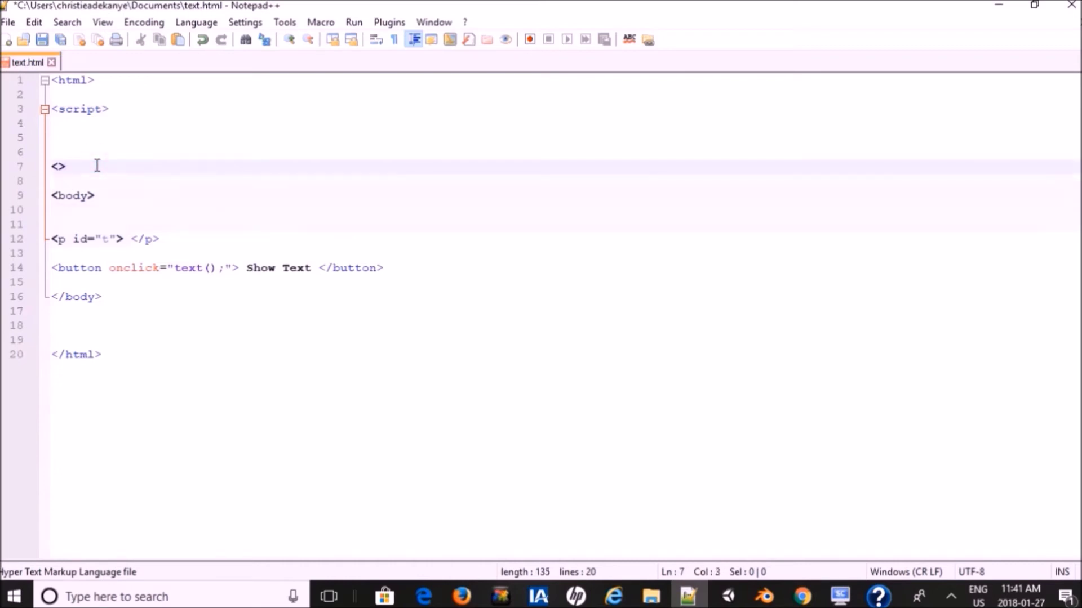
pyautogui.press('Left')
pyautogui.write('/scri')
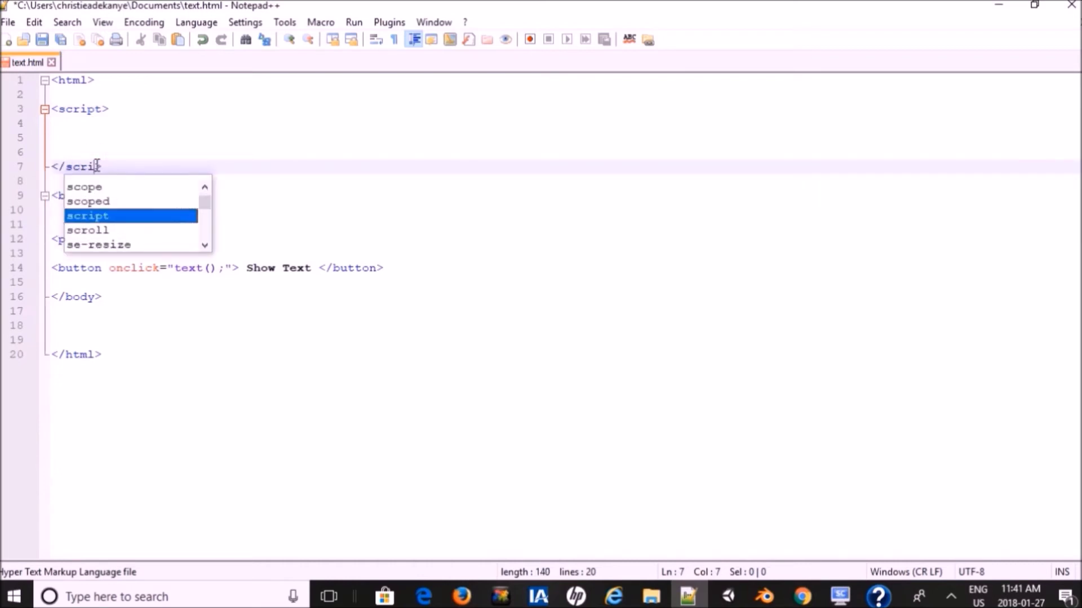
pyautogui.write('pt>')
pyautogui.press('Escape')
pyautogui.click(104, 133)
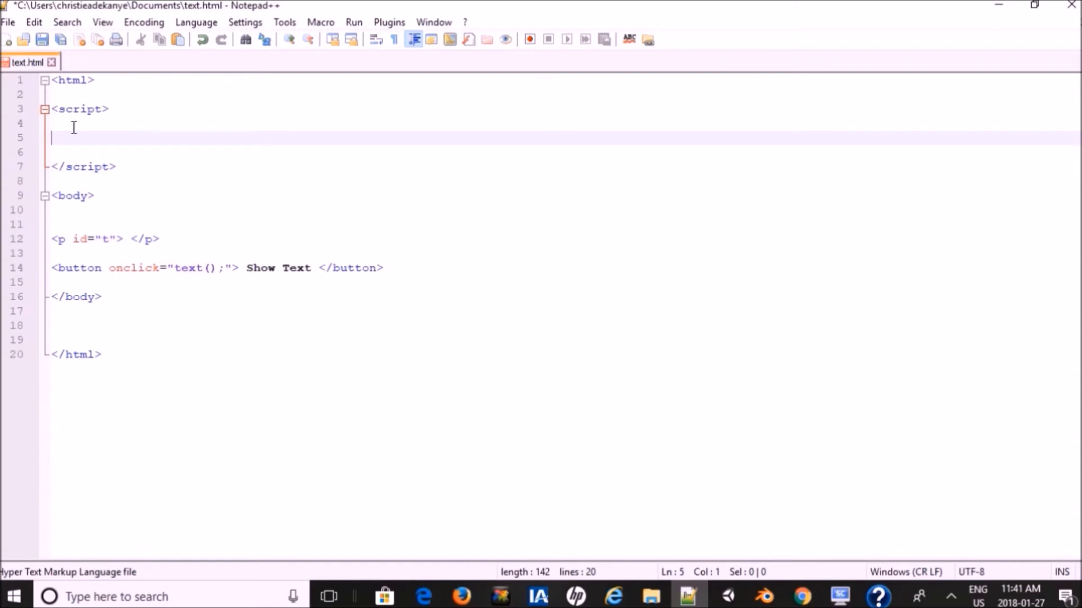
pyautogui.write('fun')
pyautogui.write('ction')
# Step: Name the function on line 5 'text()' by copying it from the button's onclick
pyautogui.click(175, 267)
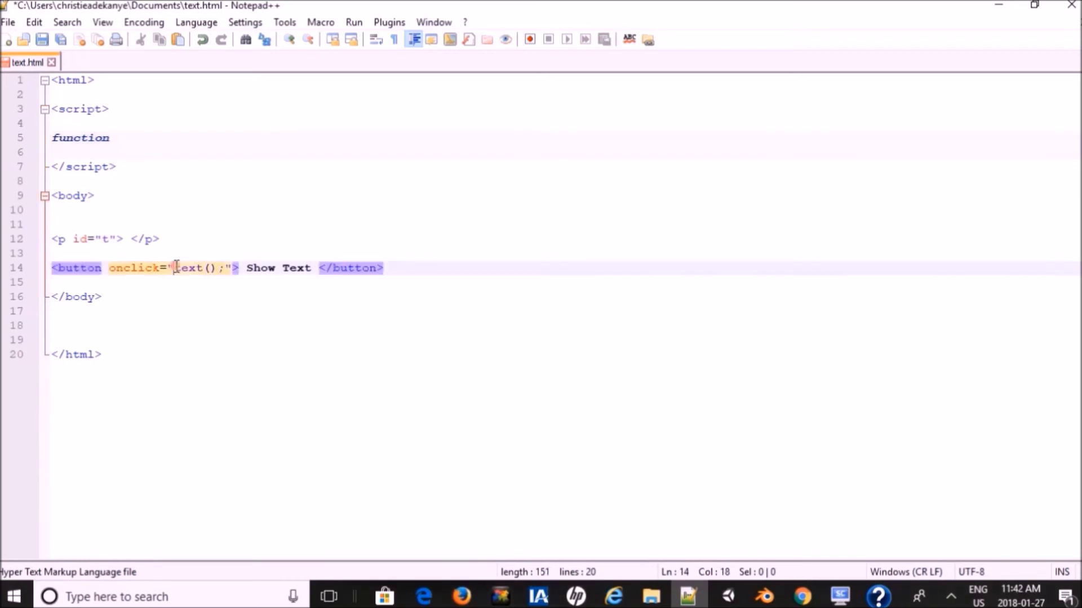
pyautogui.moveTo(176, 268); pyautogui.dragTo(216, 269)
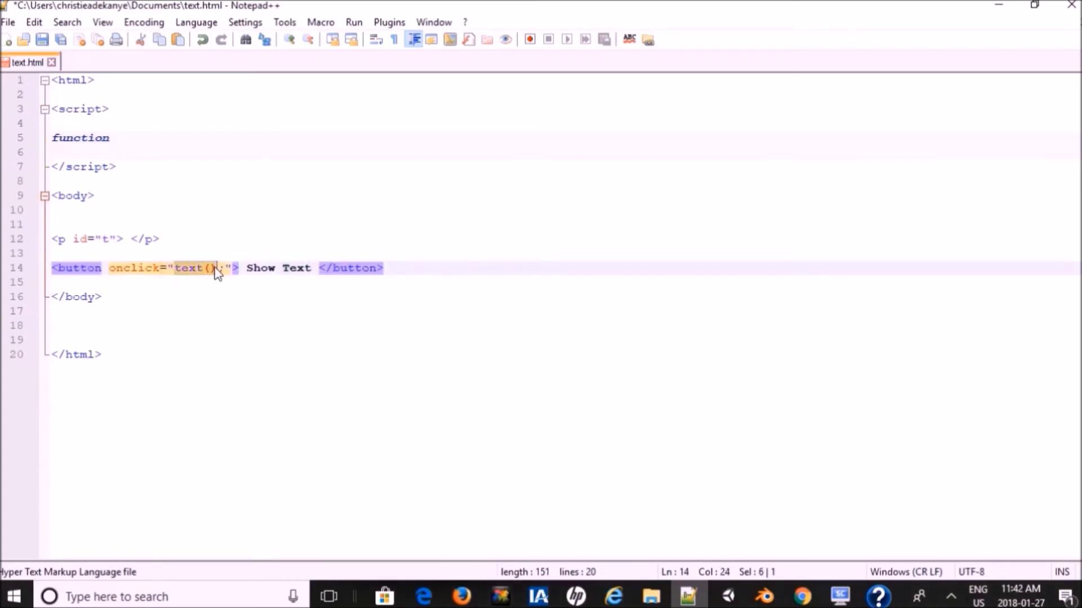
pyautogui.hotkey('ctrl', 'c')
pyautogui.click(121, 138)
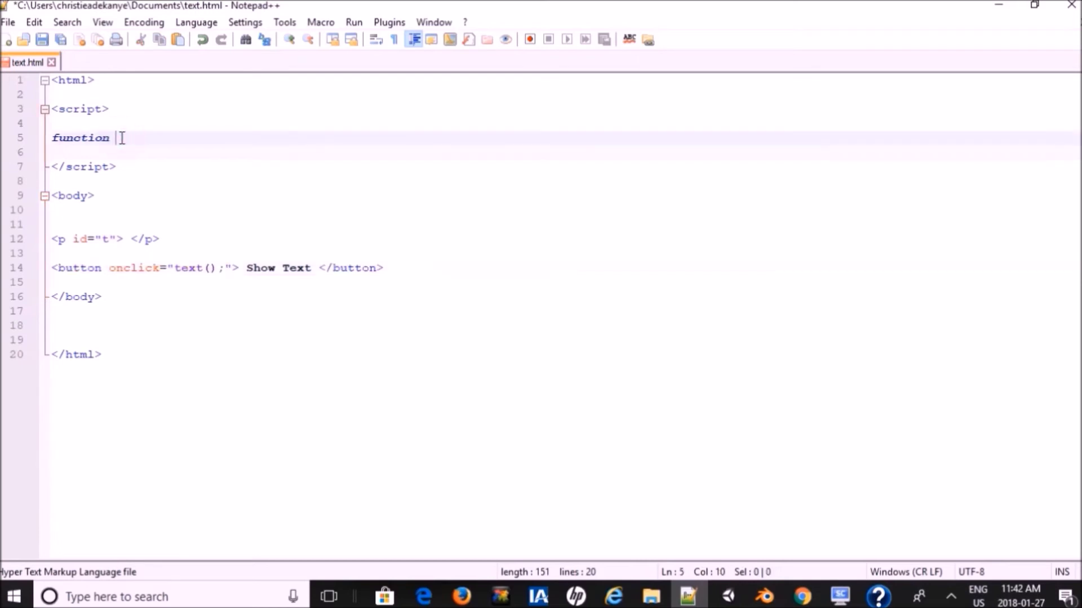
pyautogui.hotkey('ctrl', 'v')
pyautogui.write('{')
# Step: Add the text() function's braces with blank lines for its body
pyautogui.press('BackSpace')
pyautogui.write('{')
pyautogui.press('Return')
pyautogui.write('}')
pyautogui.press('Left')
pyautogui.press('Return')
pyautogui.press('Return')
pyautogui.press('Return')
pyautogui.press('Return')
pyautogui.press('Up')
pyautogui.press('Up')
pyautogui.press('Up')
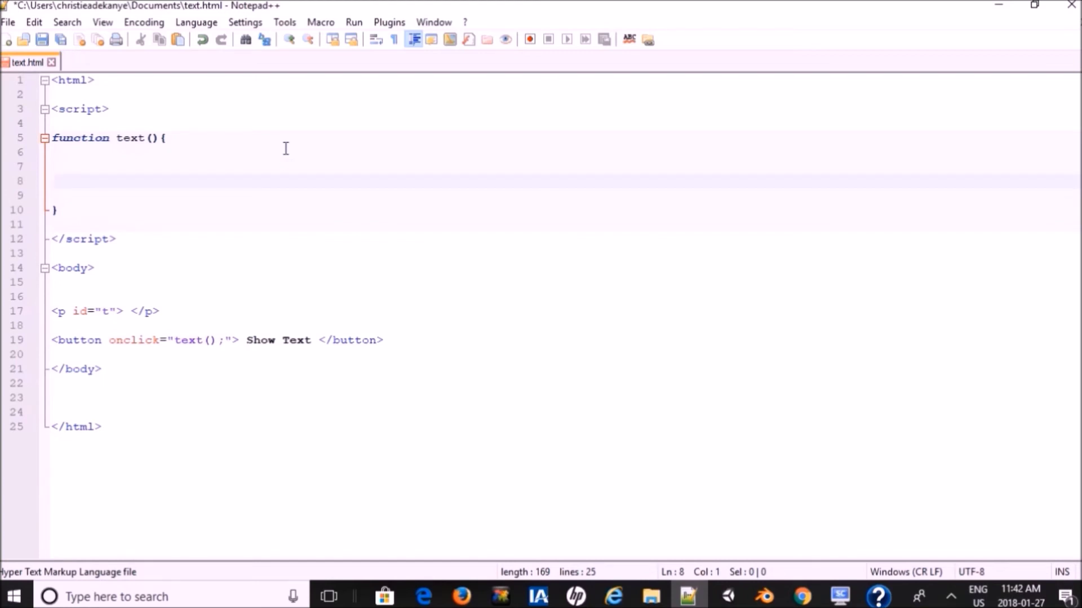
pyautogui.write('do')
pyautogui.write('cumen')
pyautogui.write('t.')
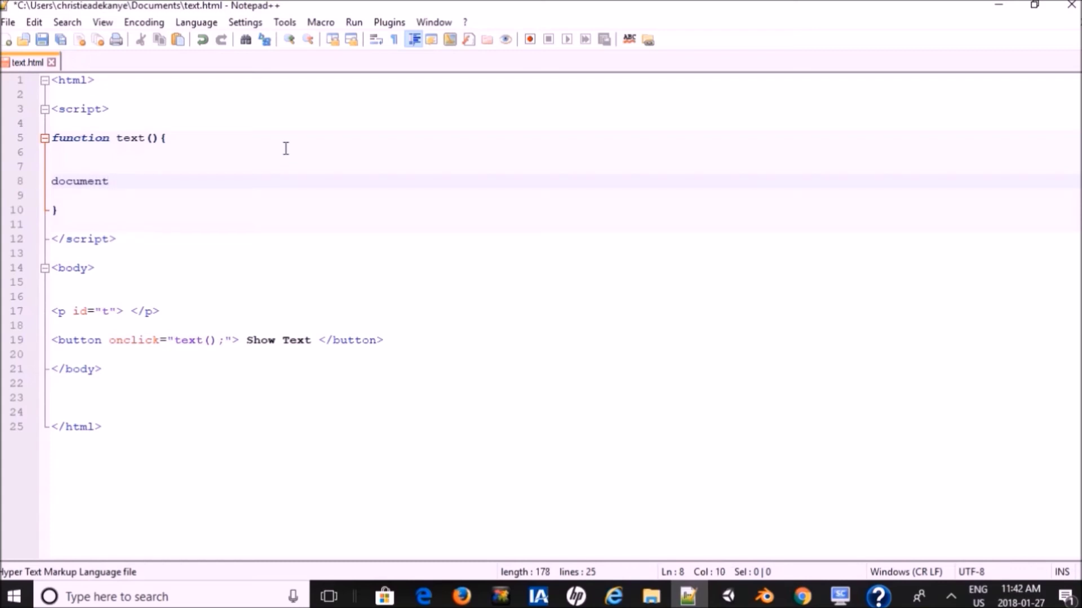
pyautogui.write('getE')
pyautogui.write('lement')
pyautogui.write('B')
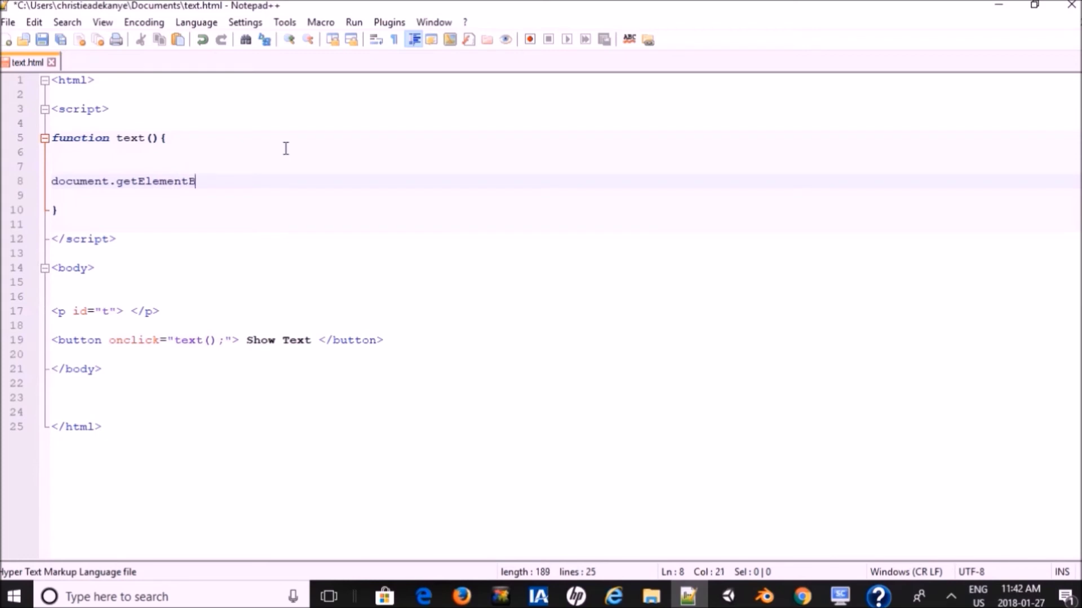
pyautogui.write('y')
pyautogui.write('I')
pyautogui.write('d')
pyautogui.write('()')
pyautogui.write('"')
# Step: Write document.getElementById("t").innerHTML = (" Jesus Is Lord "); on line 8
pyautogui.doubleClick(105, 311)
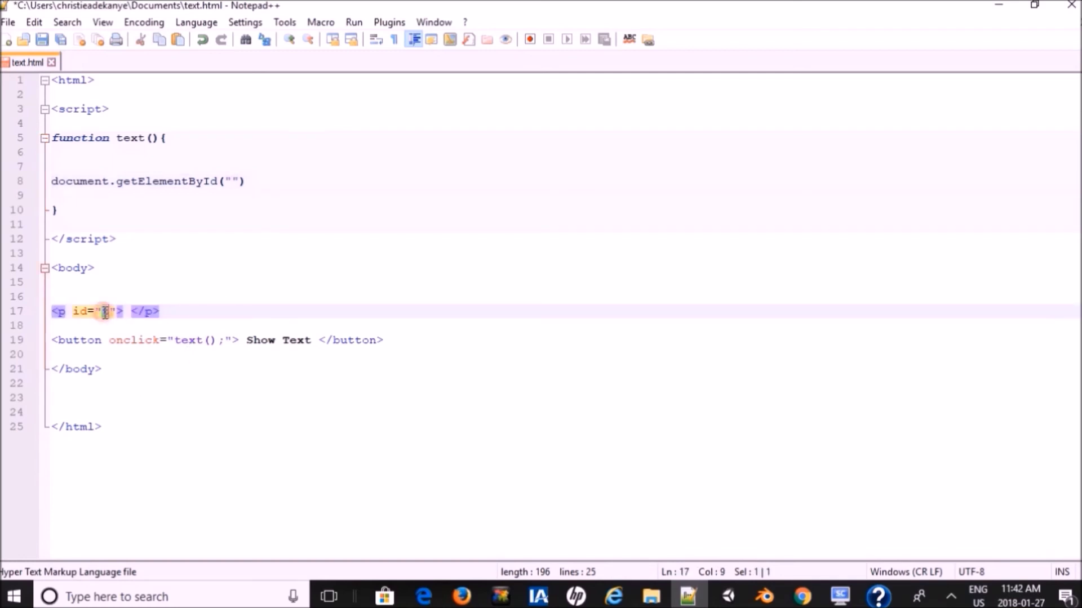
pyautogui.click(234, 182)
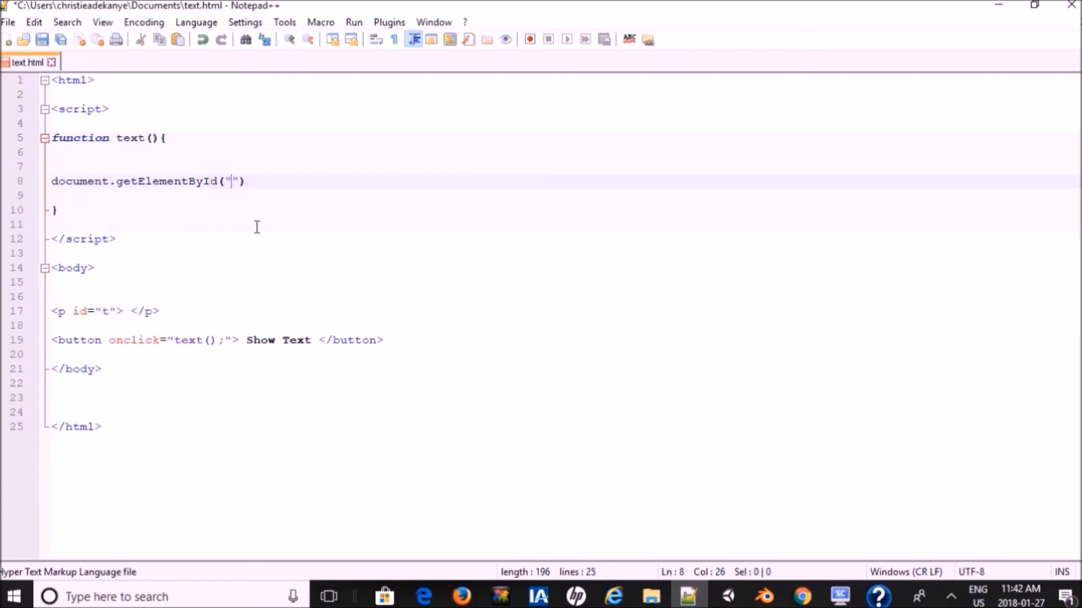
pyautogui.write('t')
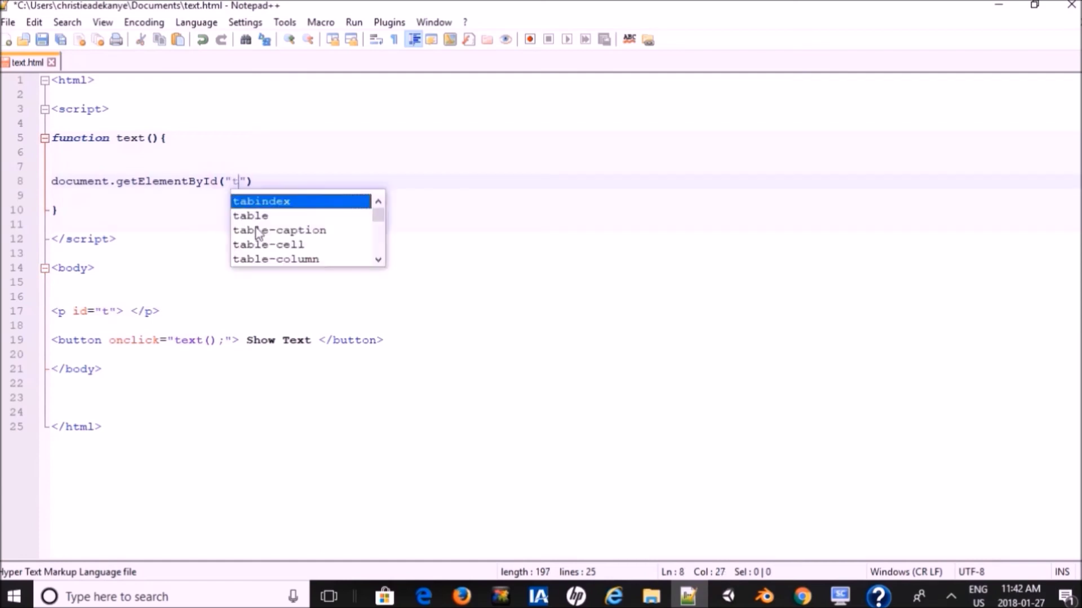
pyautogui.click(266, 180)
pyautogui.write('.inner')
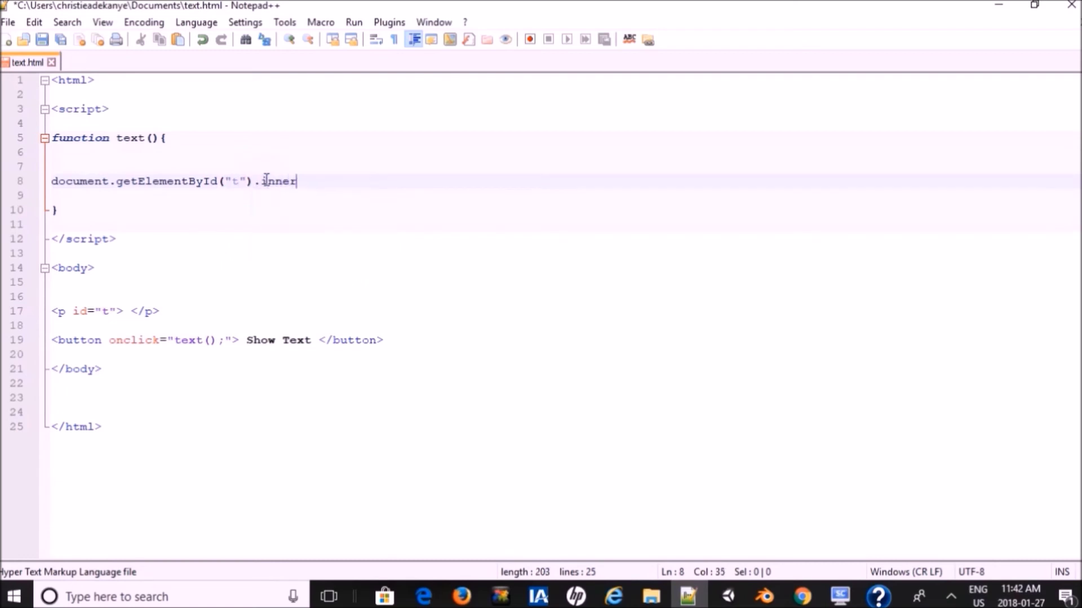
pyautogui.write('HTML ')
pyautogui.write(' ()')
pyautogui.write('"')
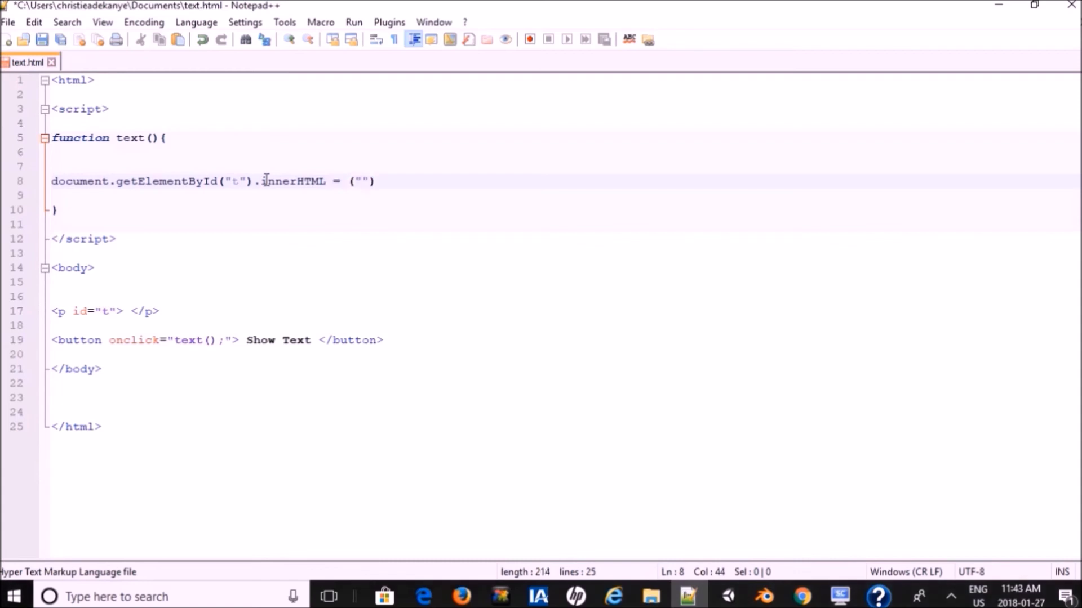
pyautogui.write(' J')
pyautogui.write('esus I')
pyautogui.write('s Lord')
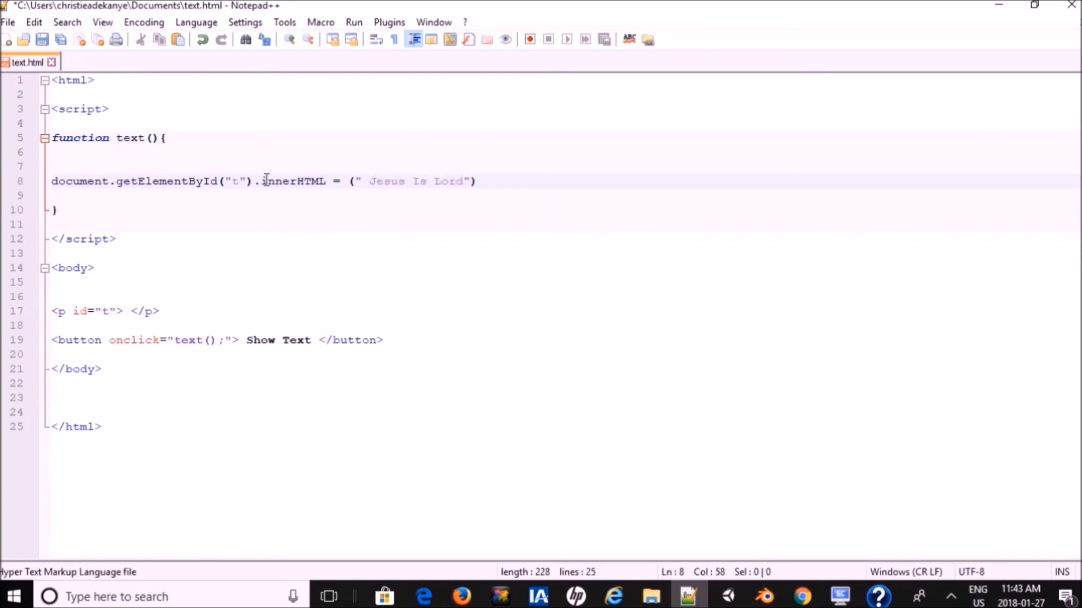
pyautogui.press('End')
pyautogui.write(';')
# Step: Save text.html with the finished text() function
pyautogui.click(42, 40)
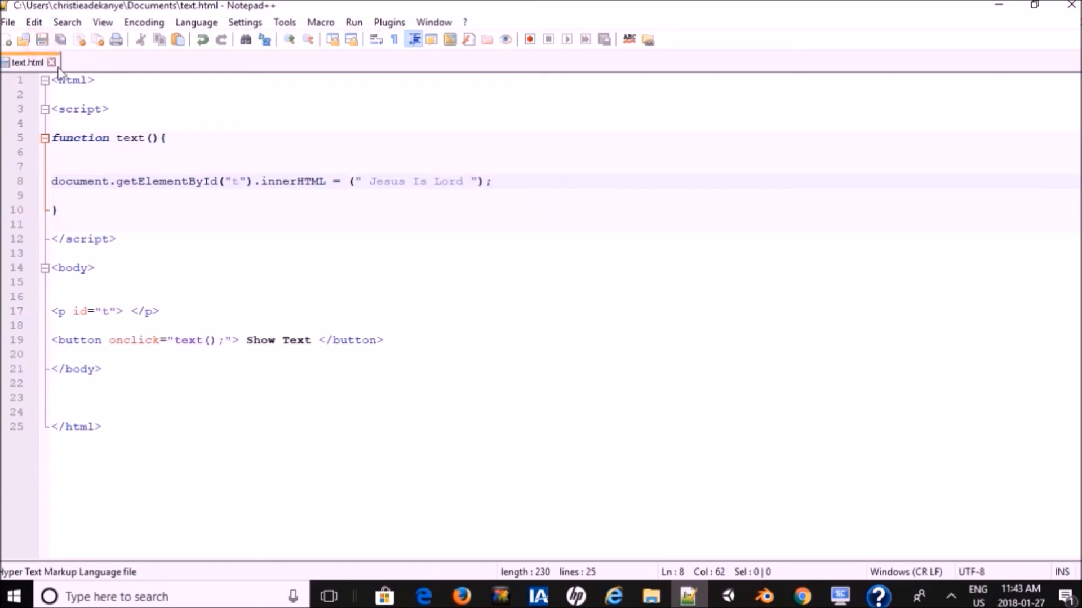